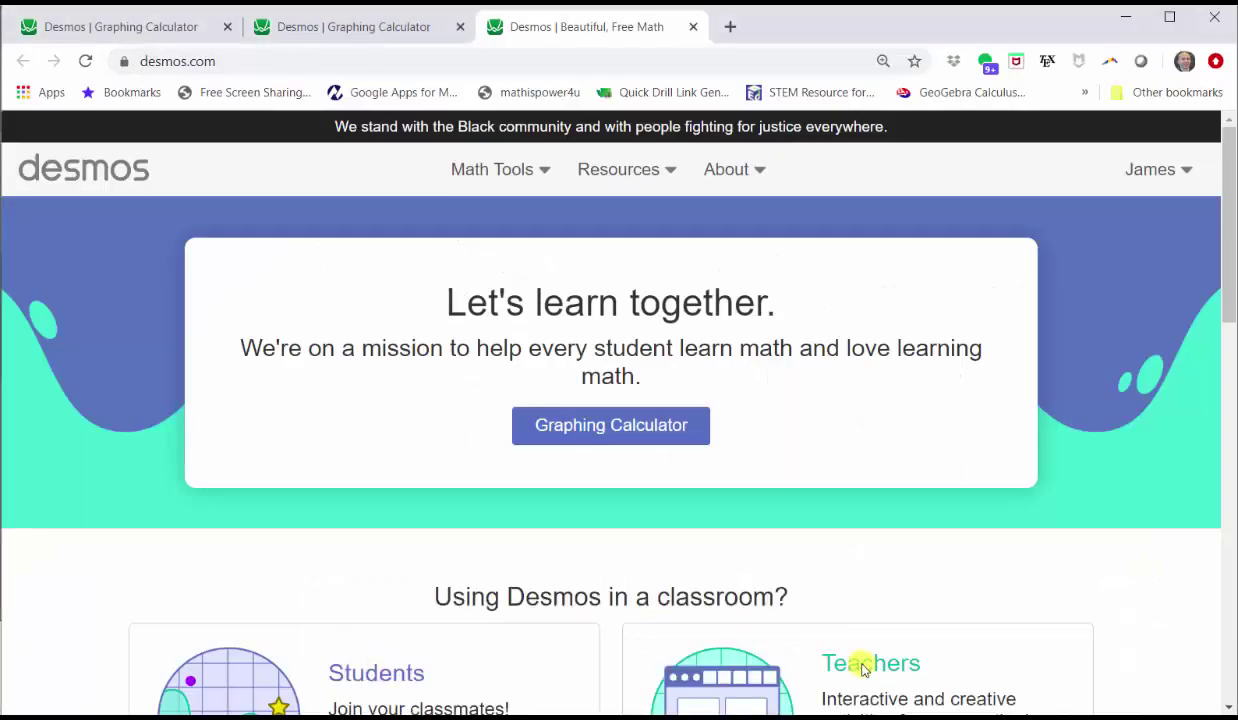
Start a new Untitled Graph from the Desmos Graphing Calculator button
left_click(596, 427)
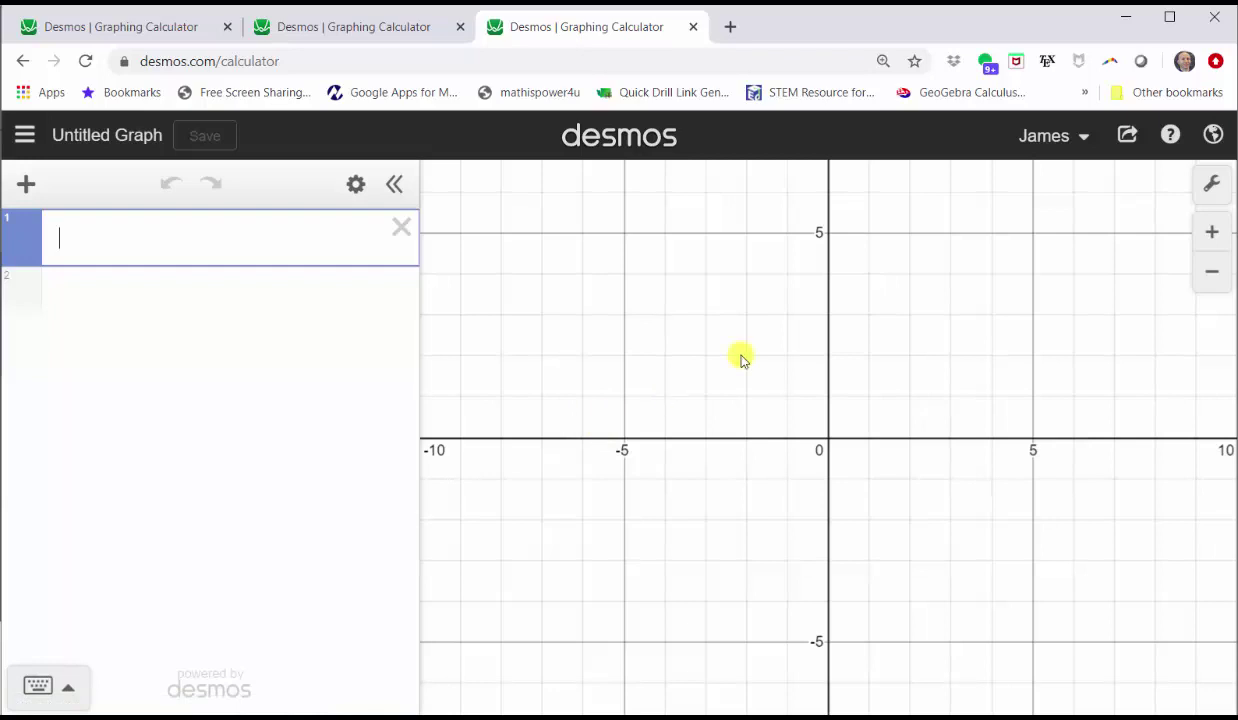
Set Graph Settings to a polar grid with angles measured in degrees
left_click(1208, 185)
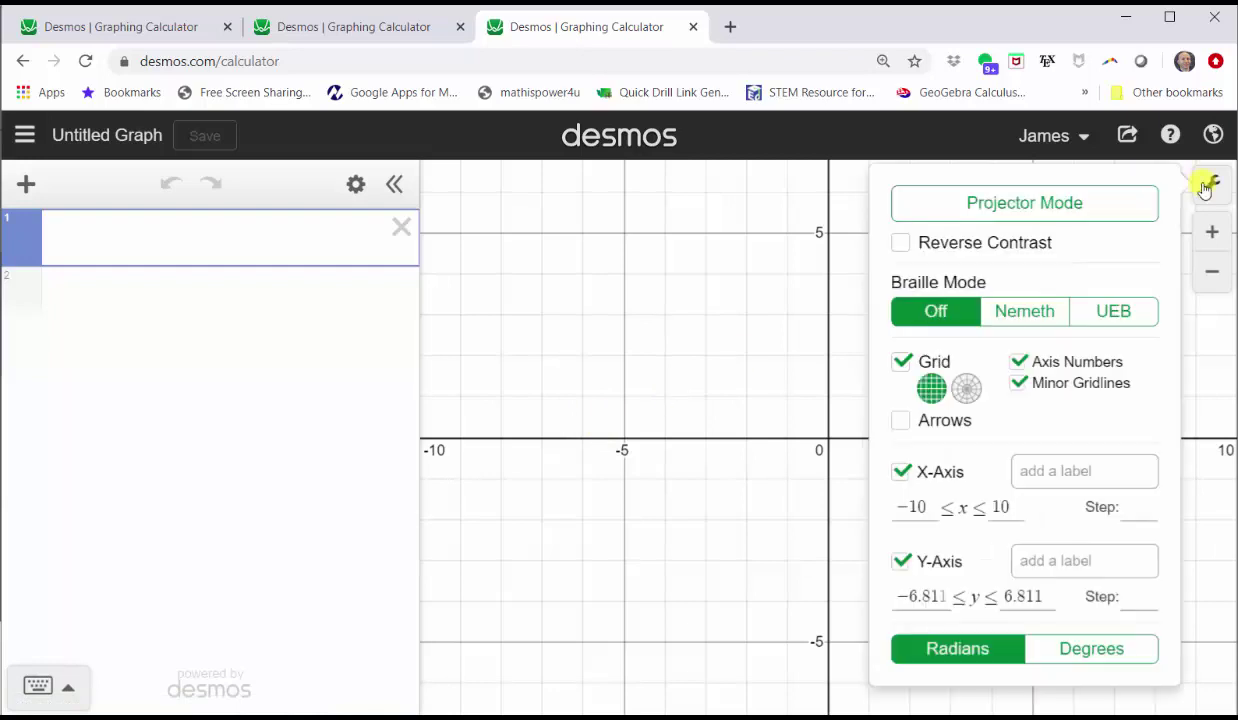
left_click(966, 390)
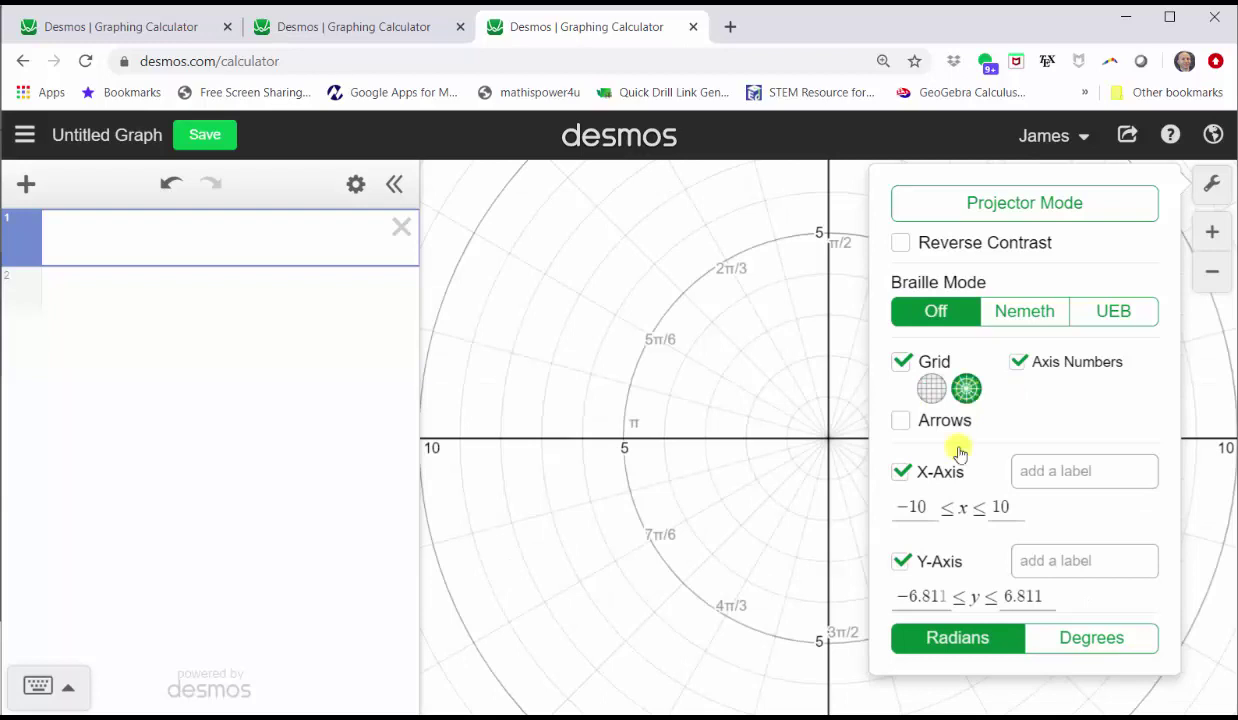
left_click(1103, 643)
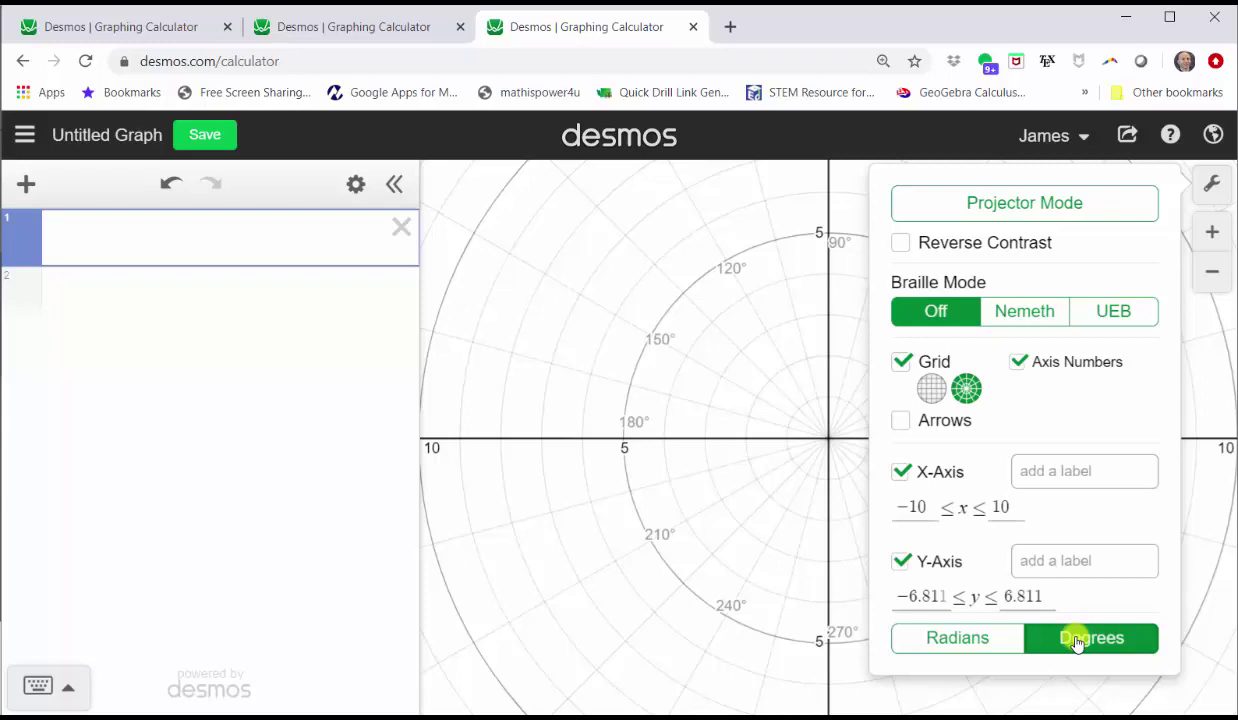
left_click(790, 216)
Enter r = n sin(kθ) in row 1, using the letter keypad for θ, and add n and k sliders
left_click(94, 236)
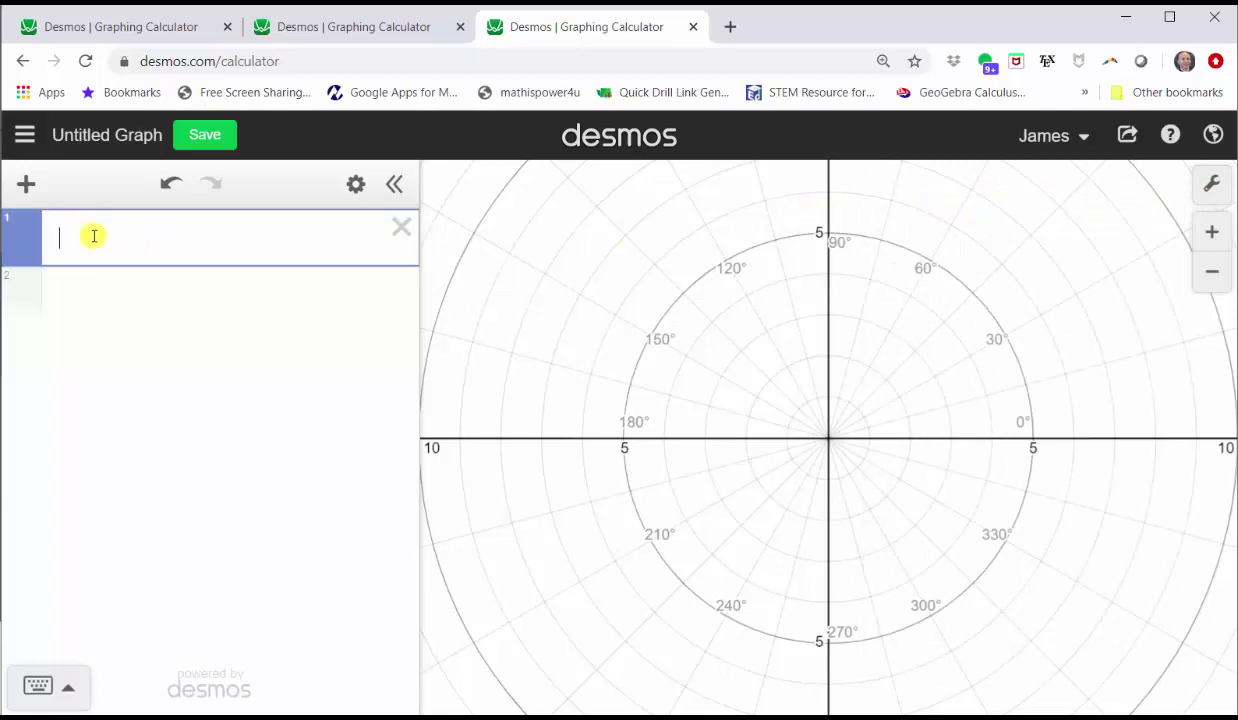
type("r=theta")
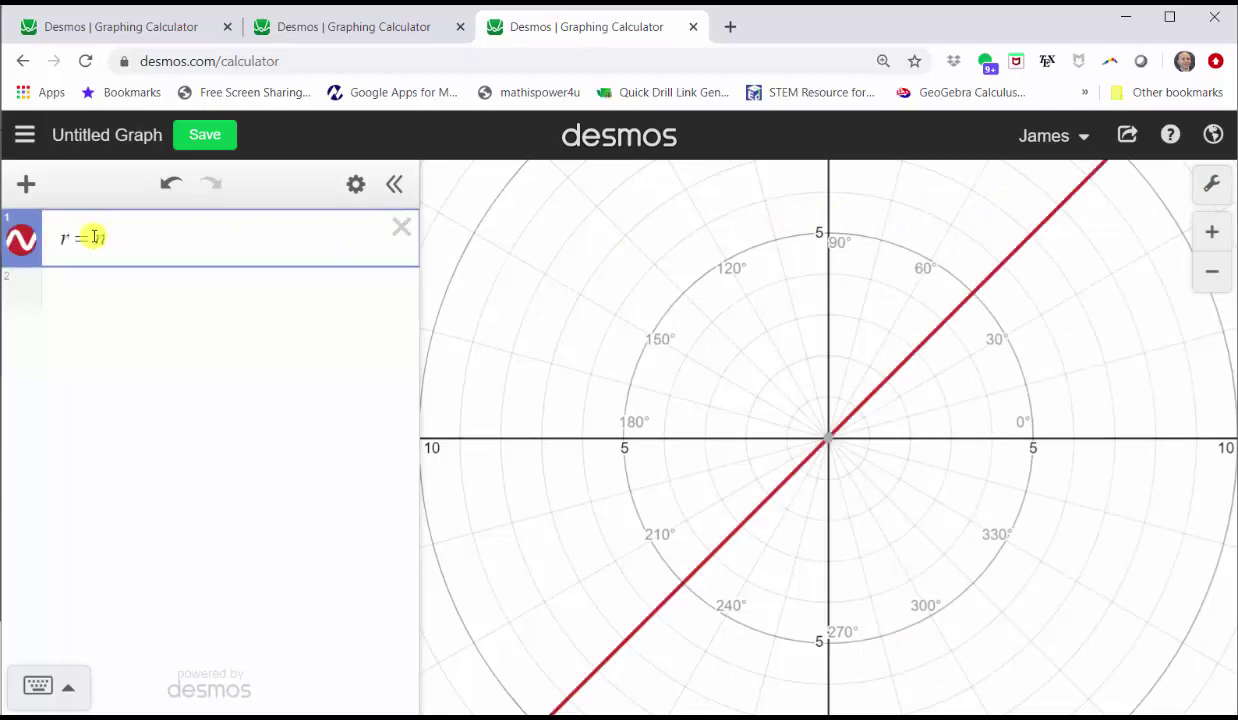
type("sin(")
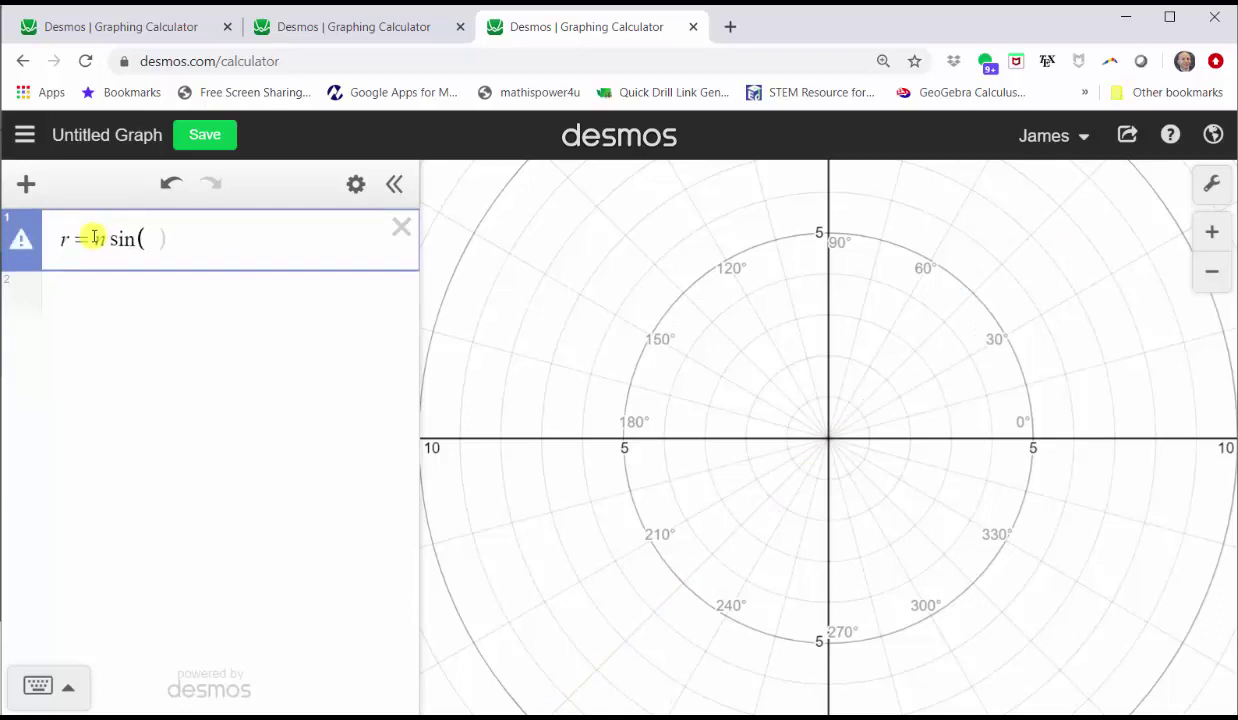
type("k")
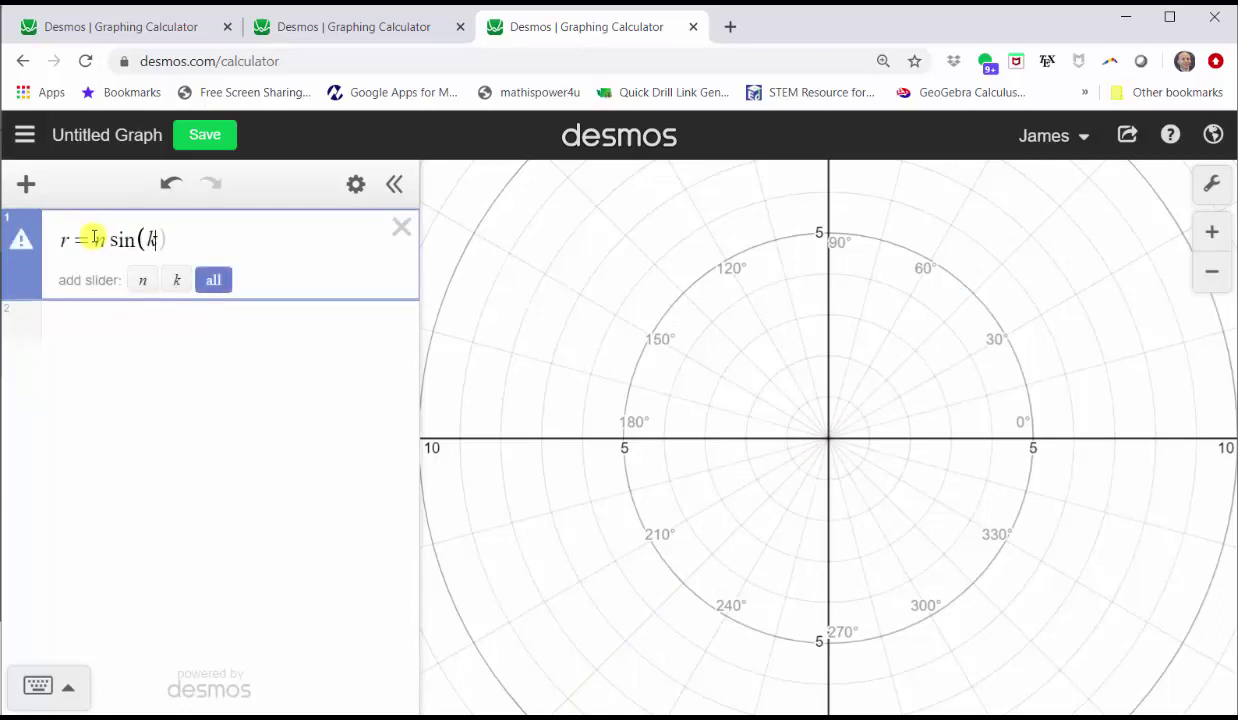
type("theta")
left_click(38, 685)
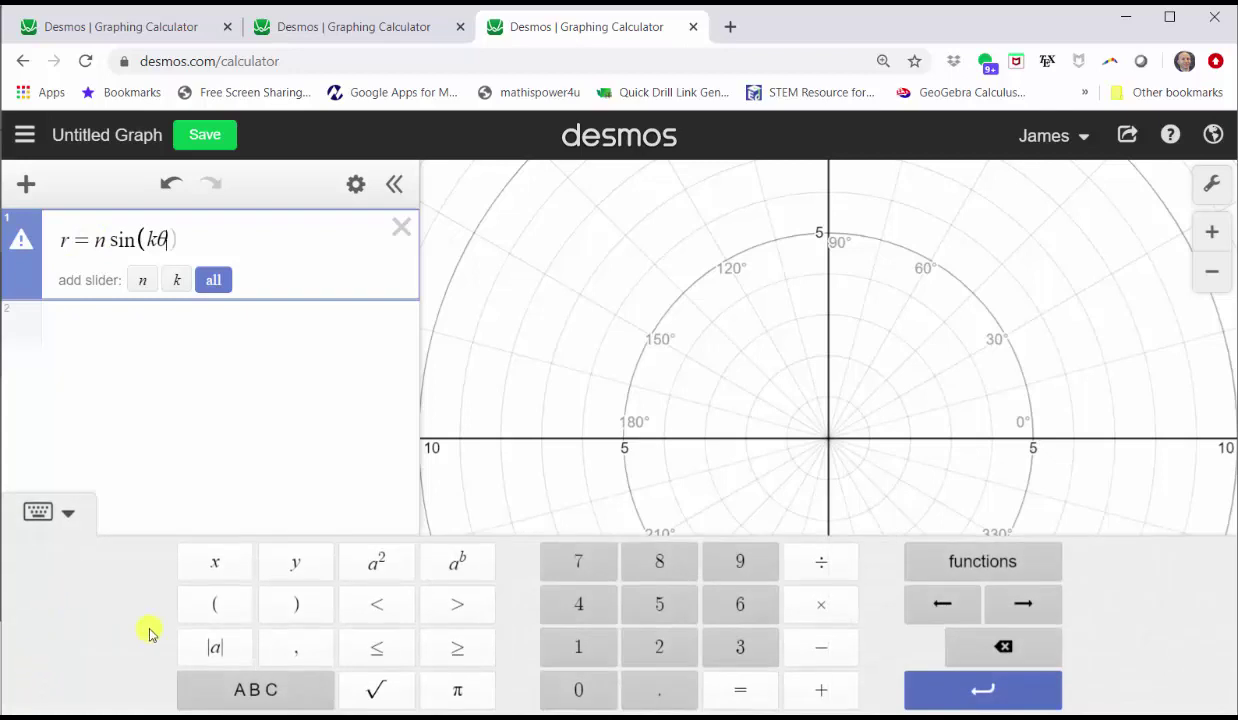
left_click(222, 677)
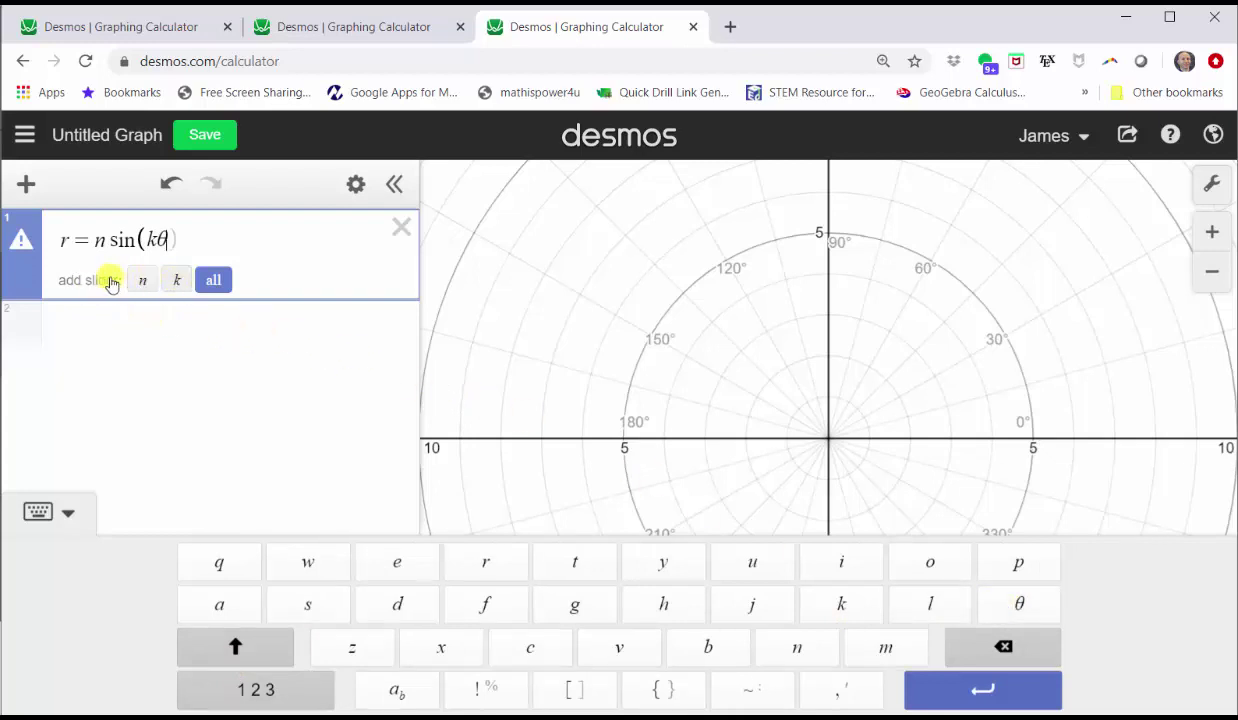
left_click(213, 281)
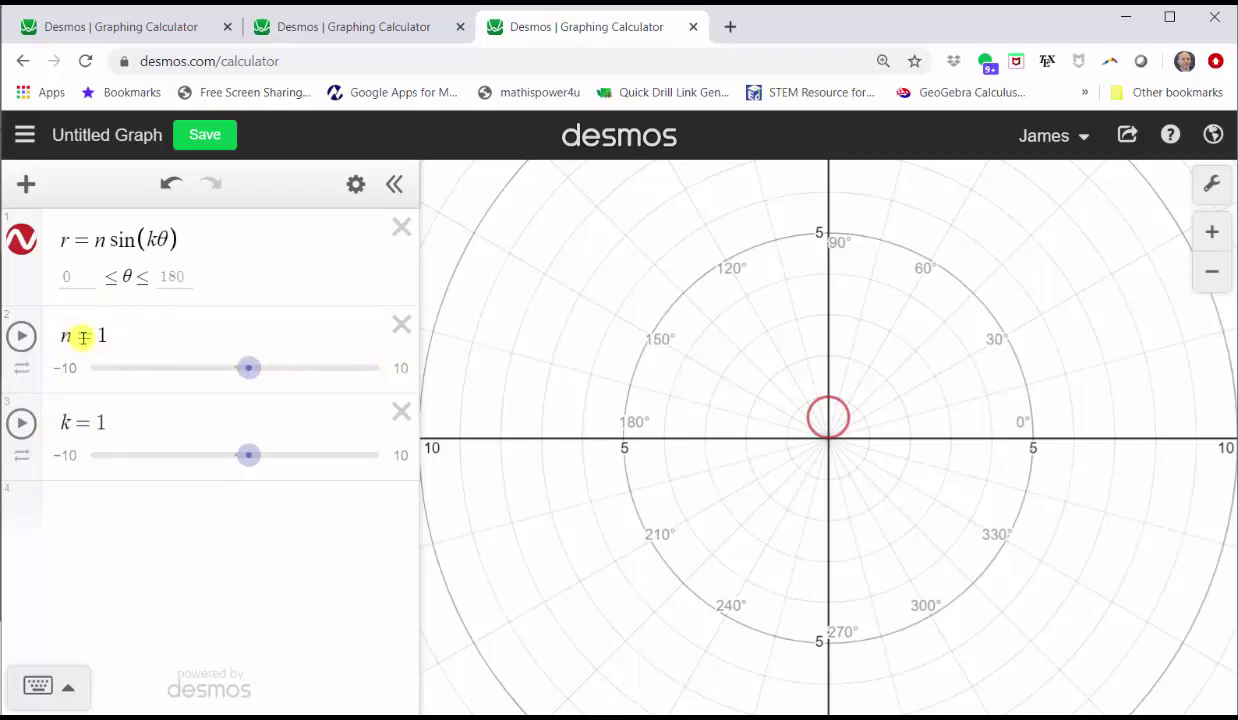
Limit the n slider to −8 to 8 with a step of 0.5
left_click(69, 368)
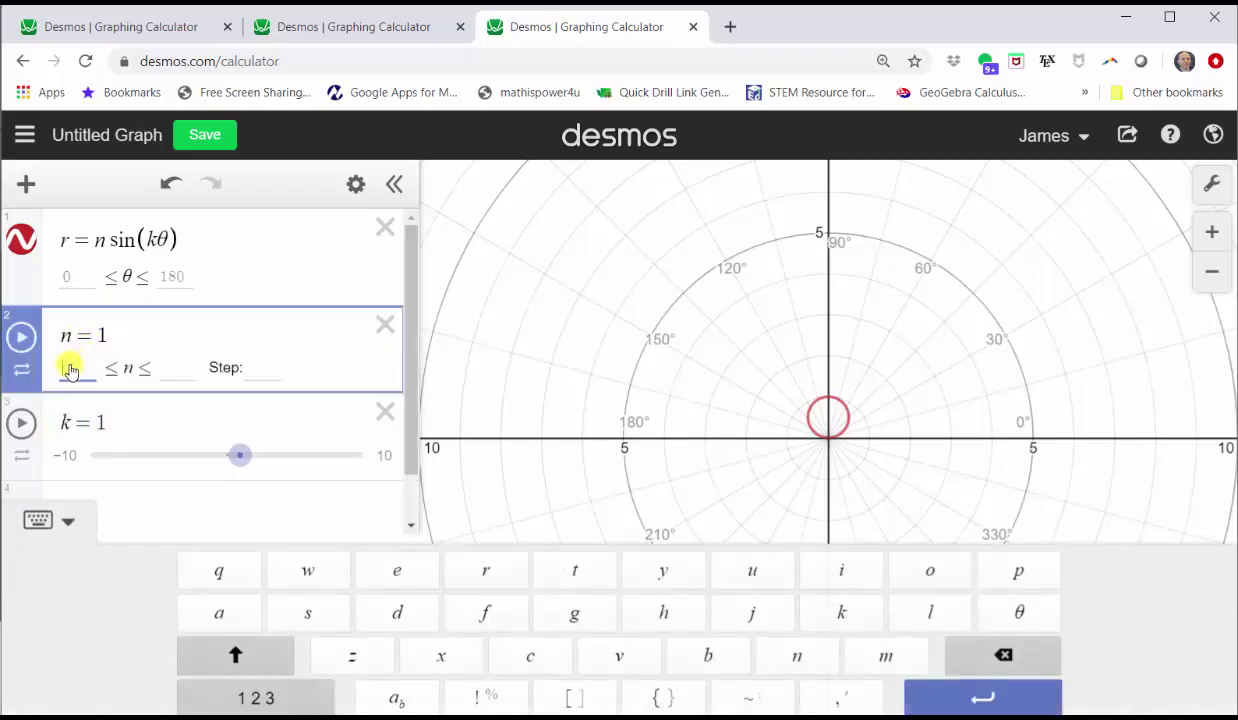
type("-5")
key("Tab")
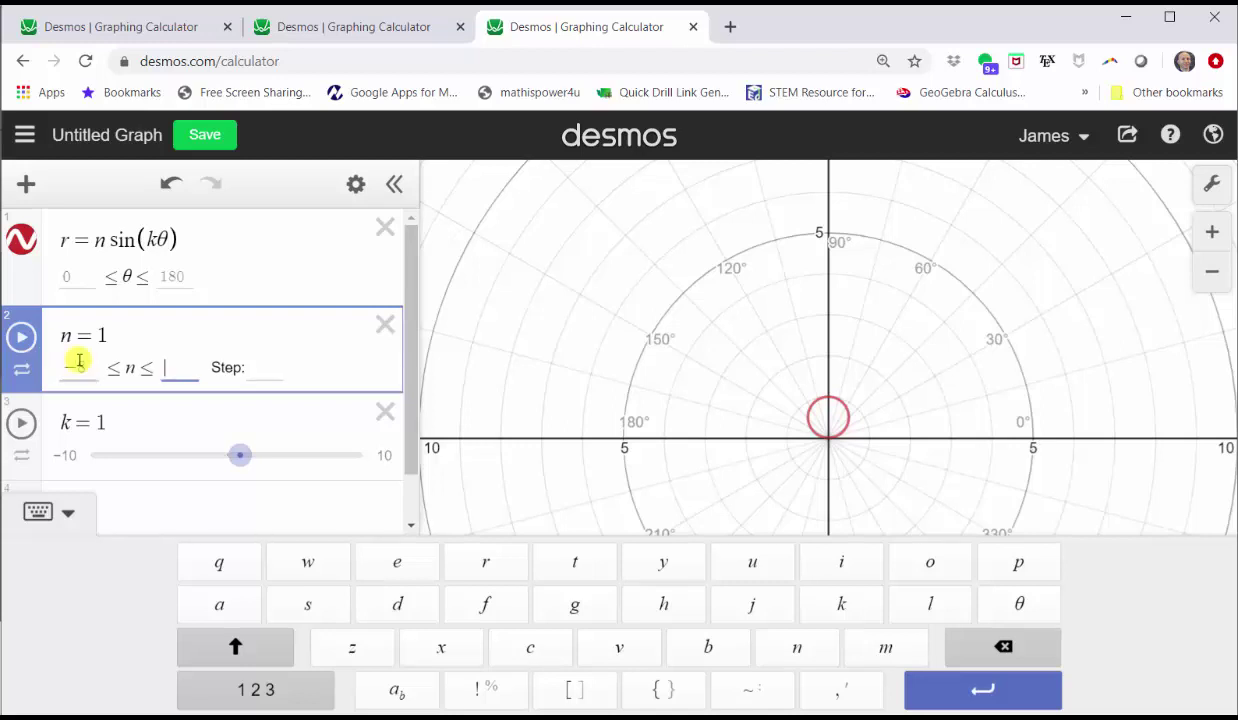
key("Tab")
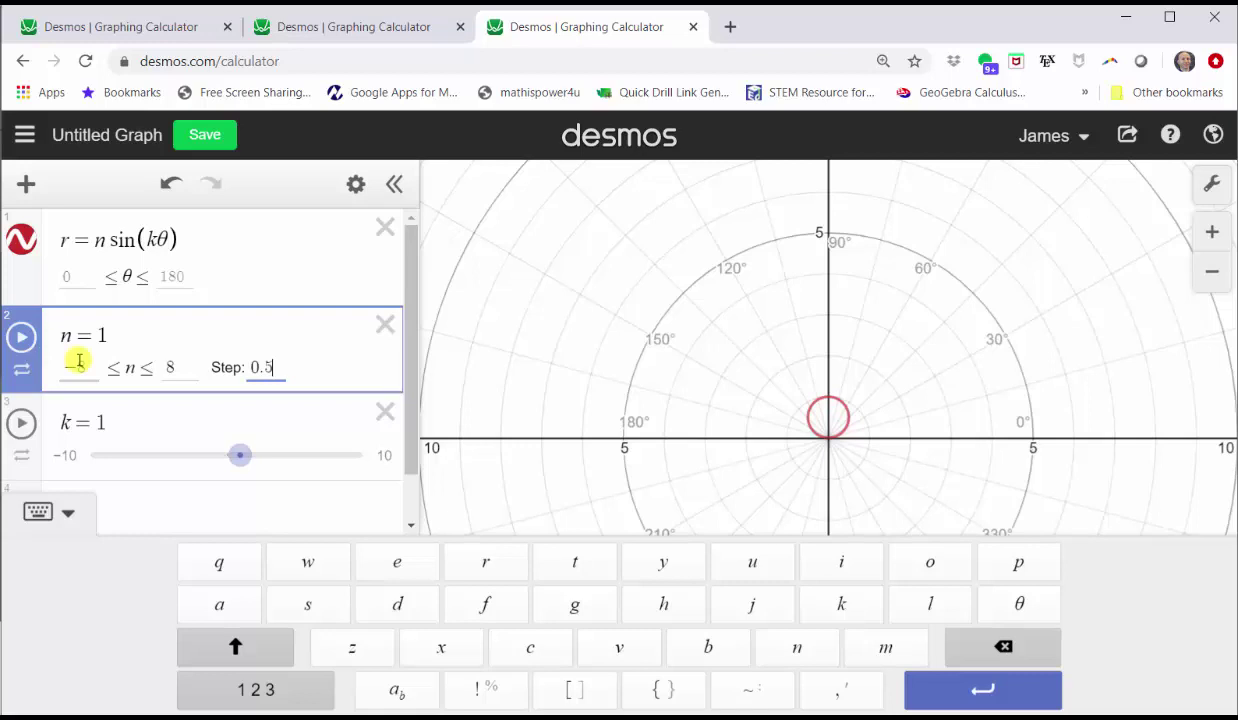
type("0.5")
key("Return")
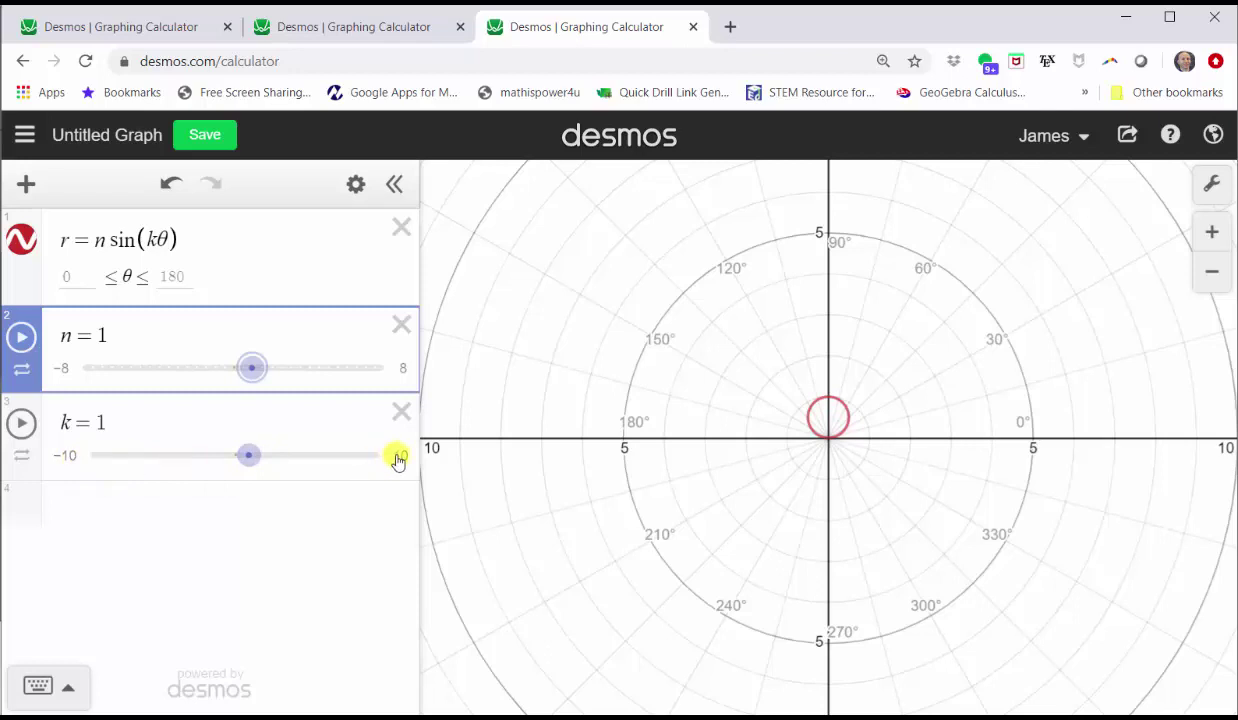
Limit the k slider to −6 to 6 with a step of 1
left_click(66, 456)
type("-6")
key("Tab")
key("Tab")
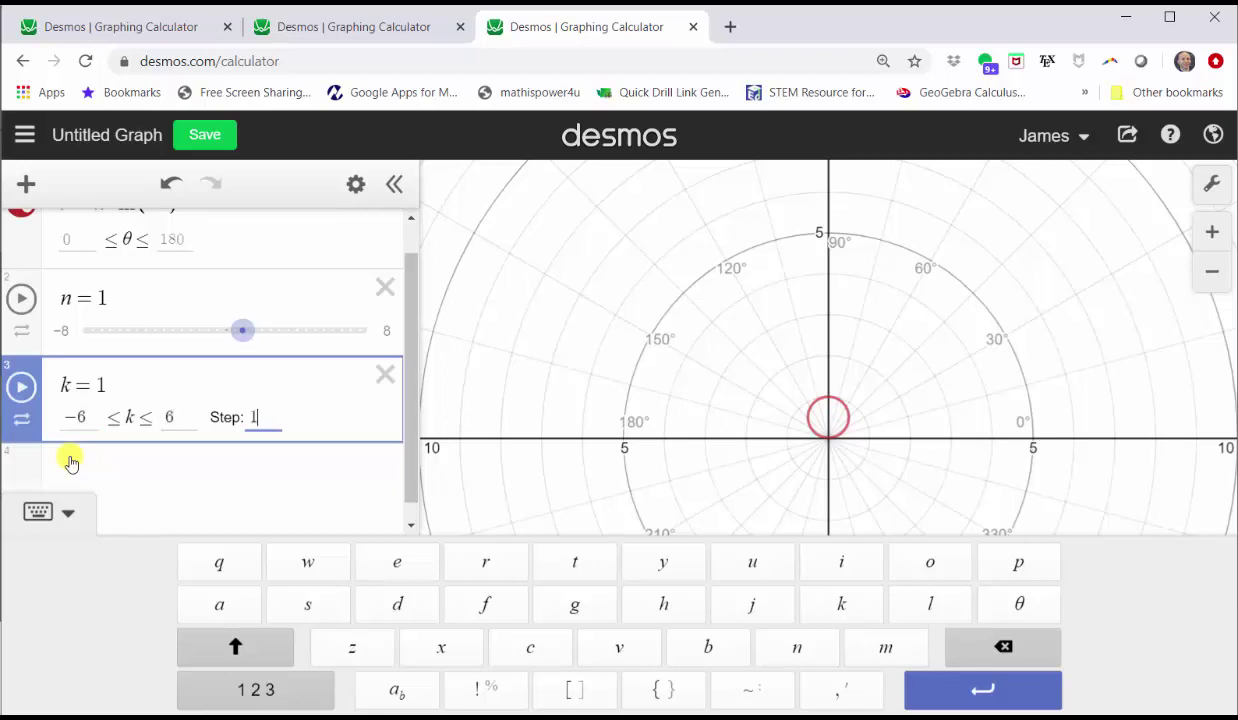
left_click(140, 470)
left_click_drag(409, 406, 426, 336)
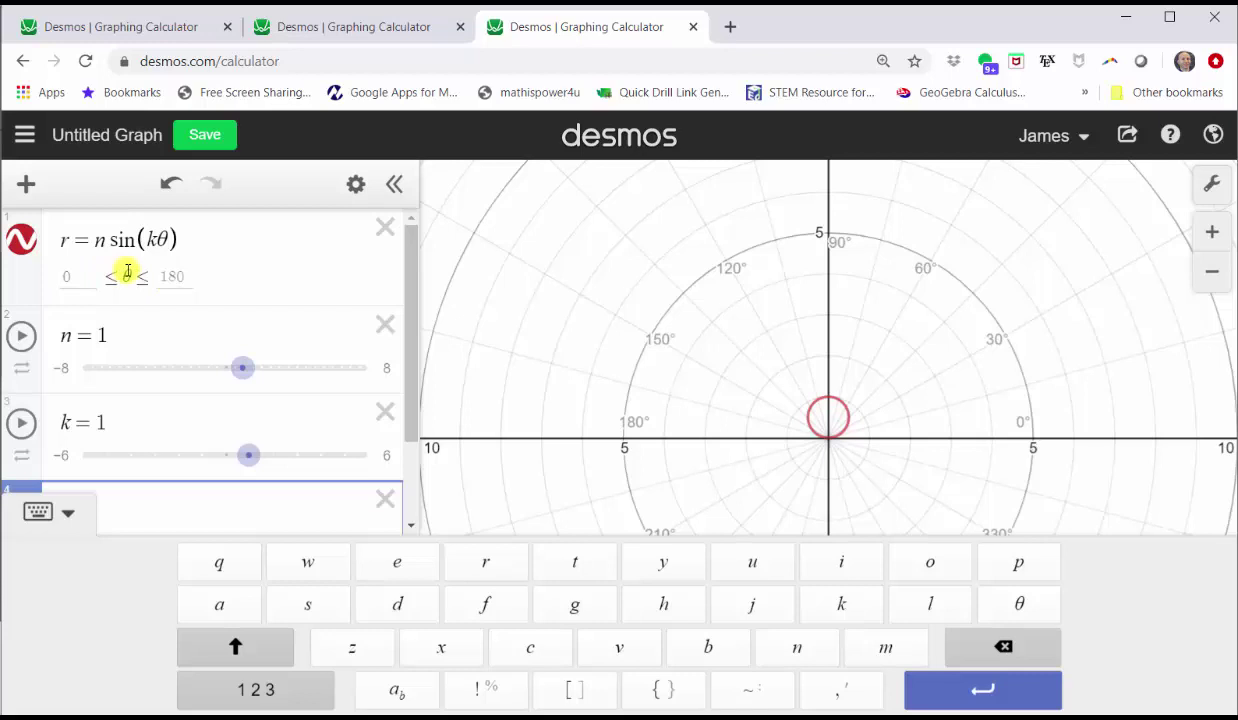
Change θ's upper limit to 360 and drag n to 5 to enlarge the circle
left_click(176, 276)
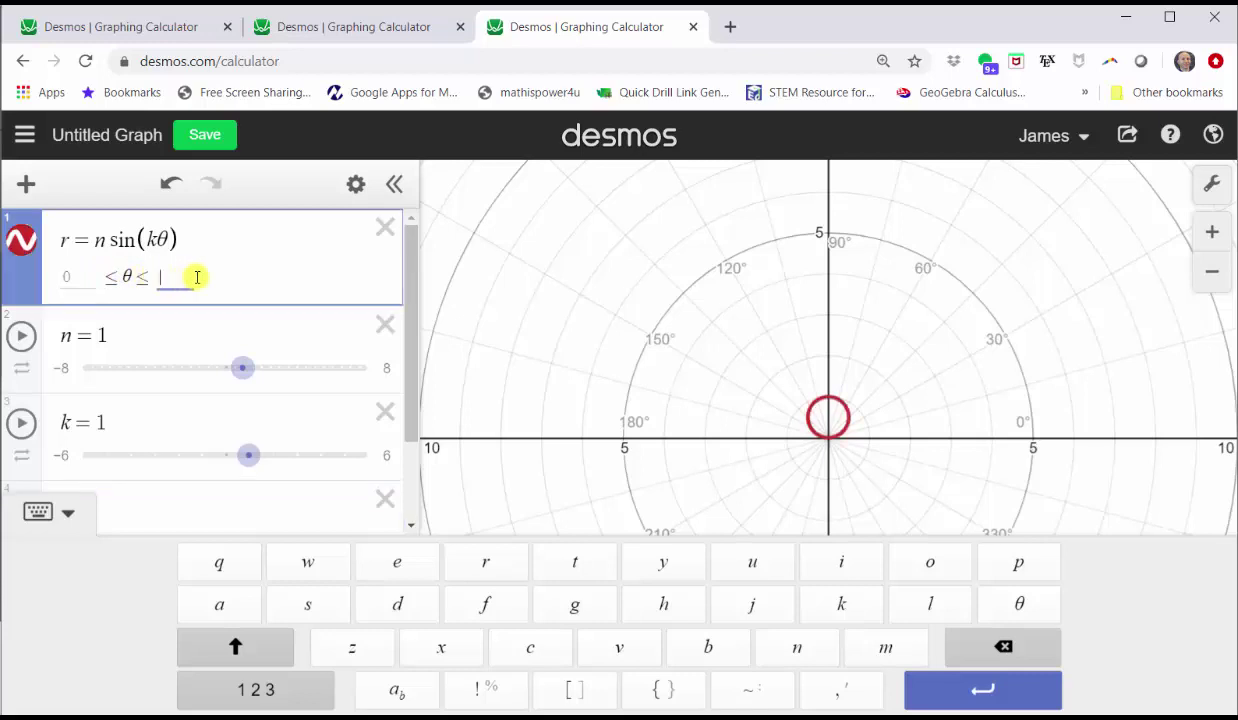
type("360")
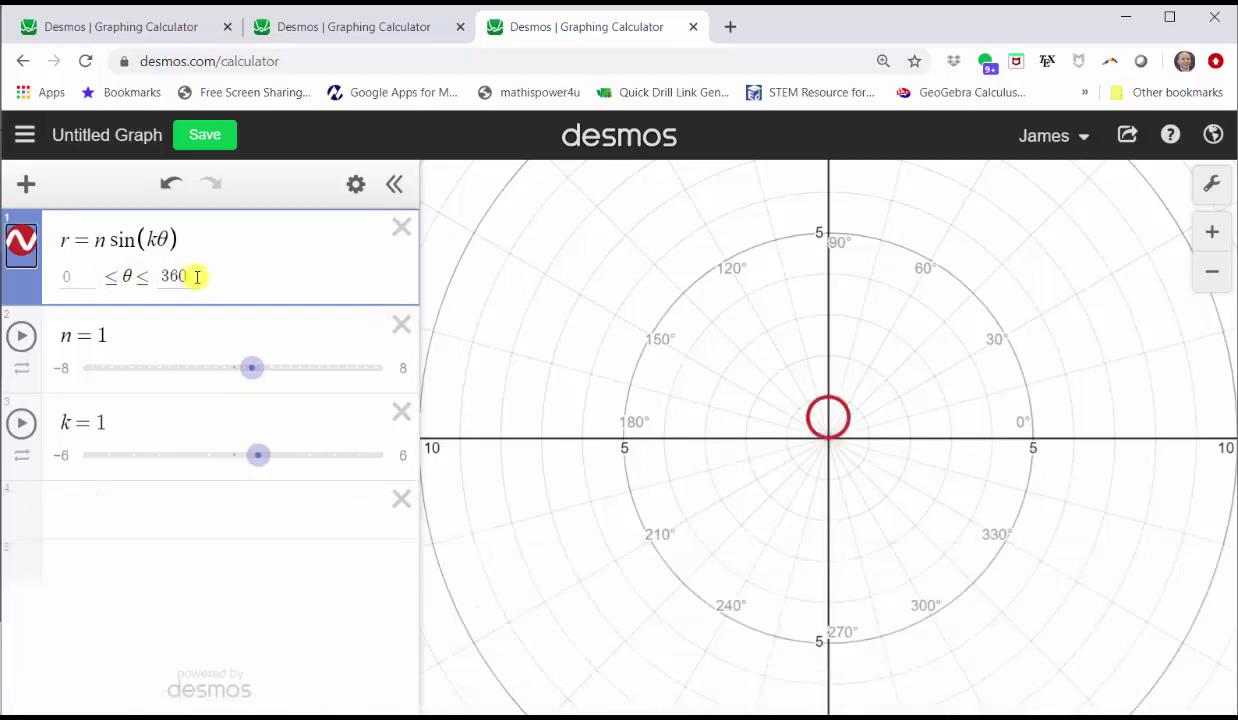
left_click_drag(250, 368, 323, 363)
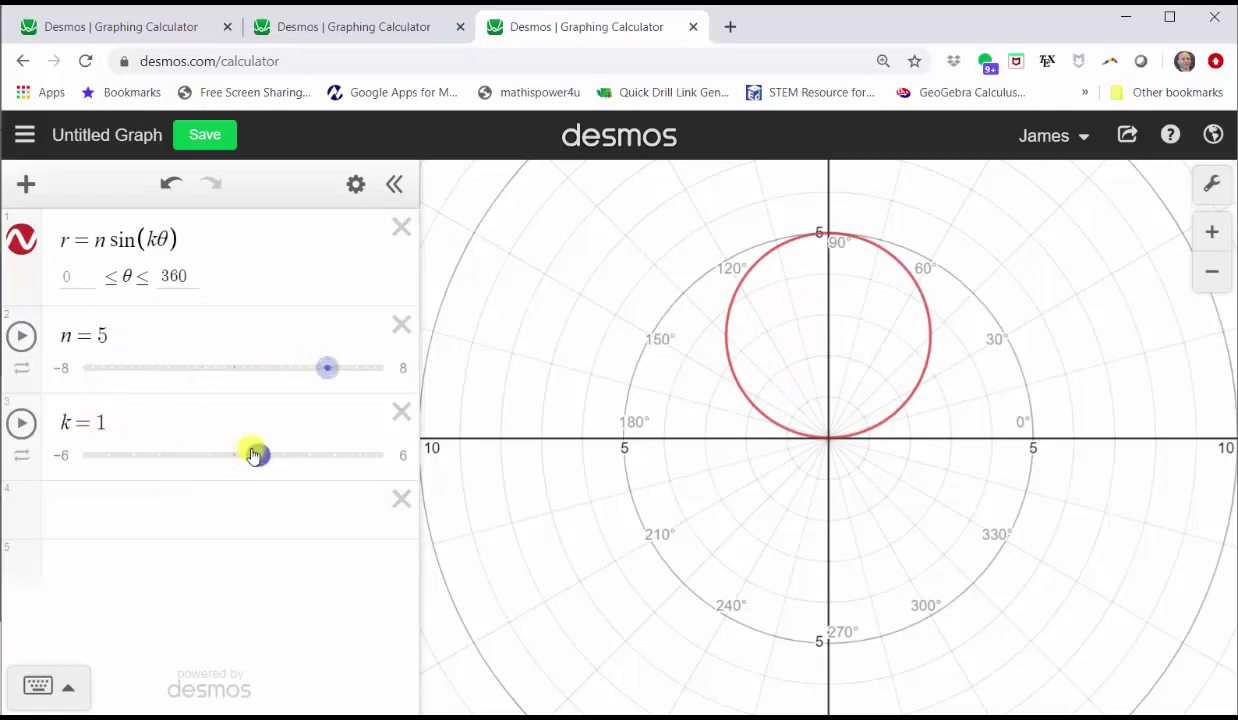
Sweep k through 2, 3, 5 and 6, then down to −3 for a three-petal rose
left_click_drag(259, 455, 275, 451)
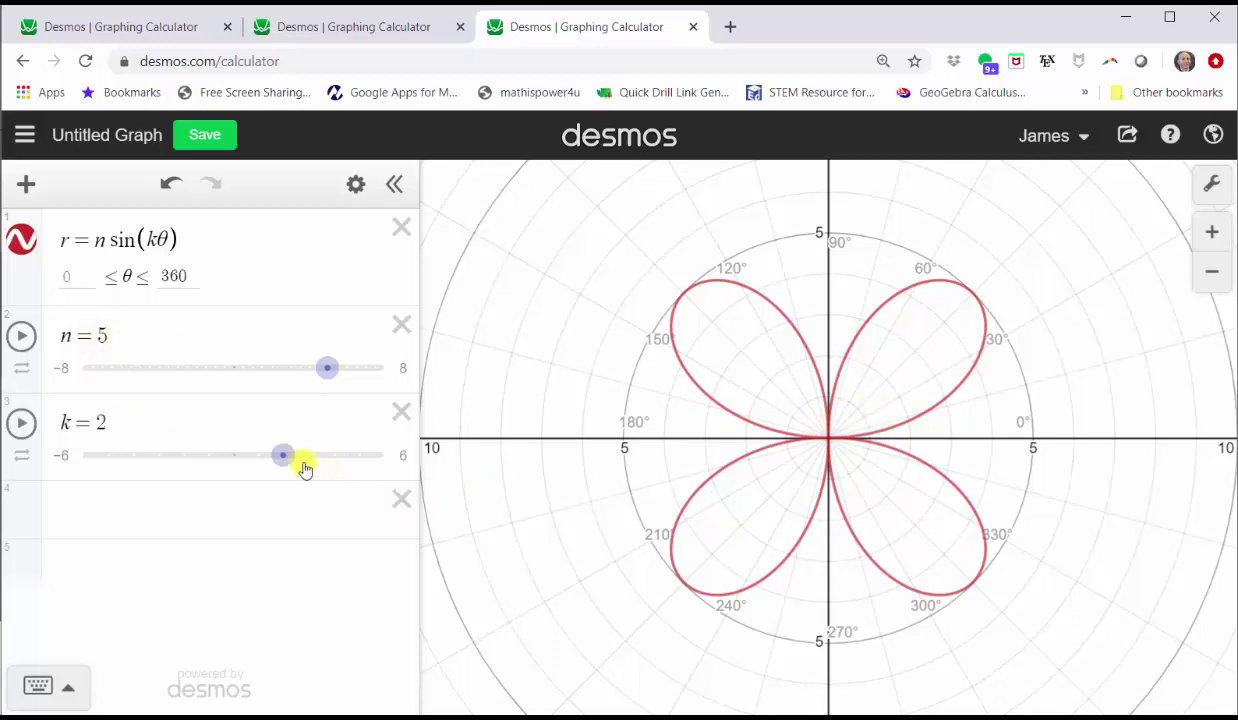
left_click_drag(292, 461, 300, 459)
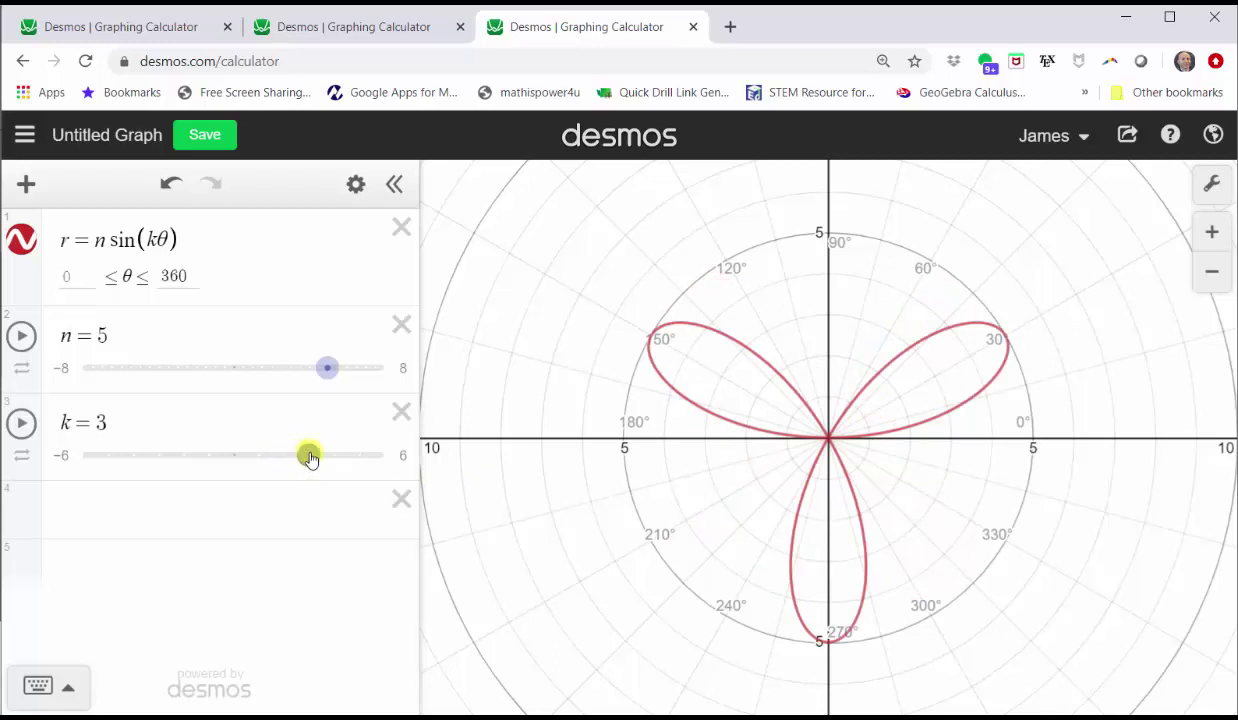
left_click_drag(310, 458, 351, 457)
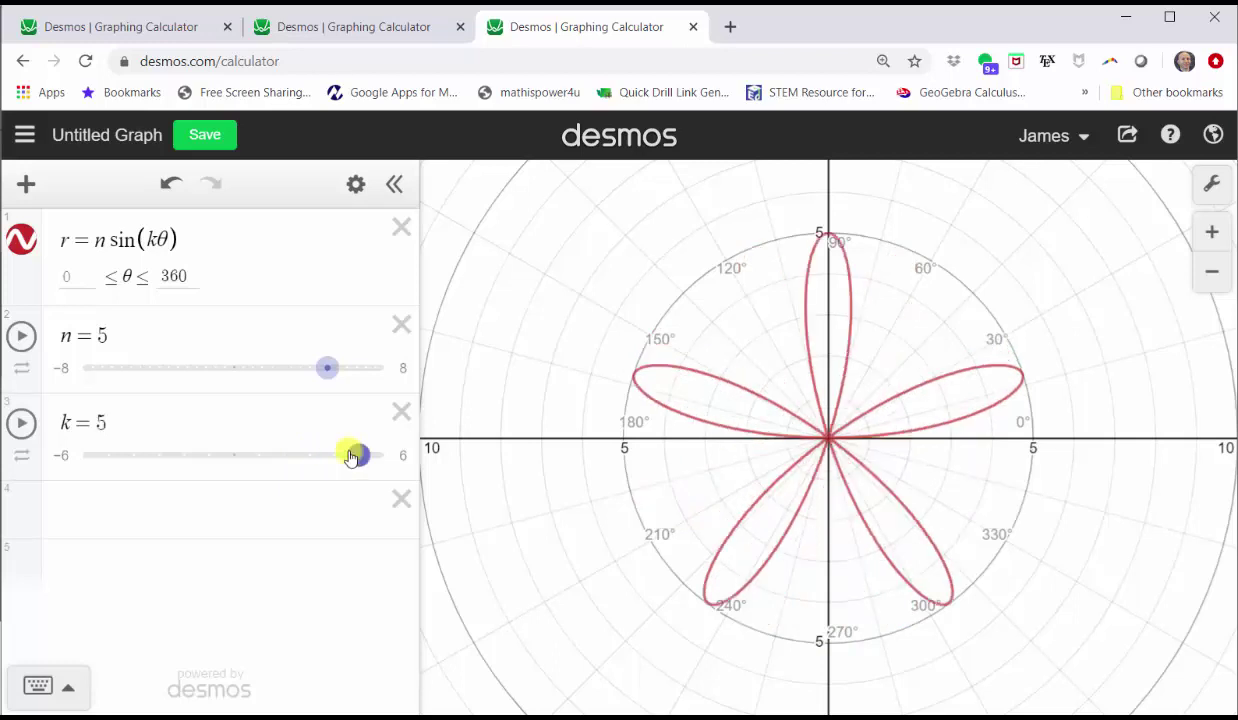
left_click_drag(359, 456, 383, 456)
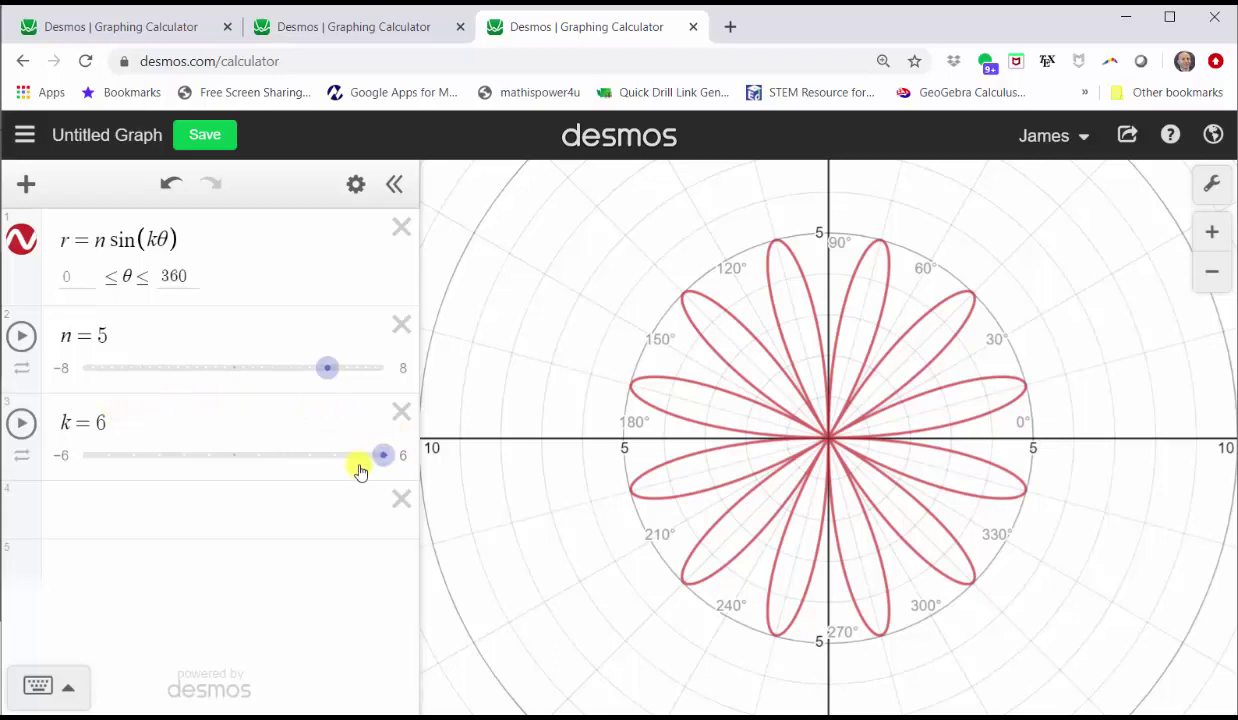
left_click_drag(382, 464, 159, 466)
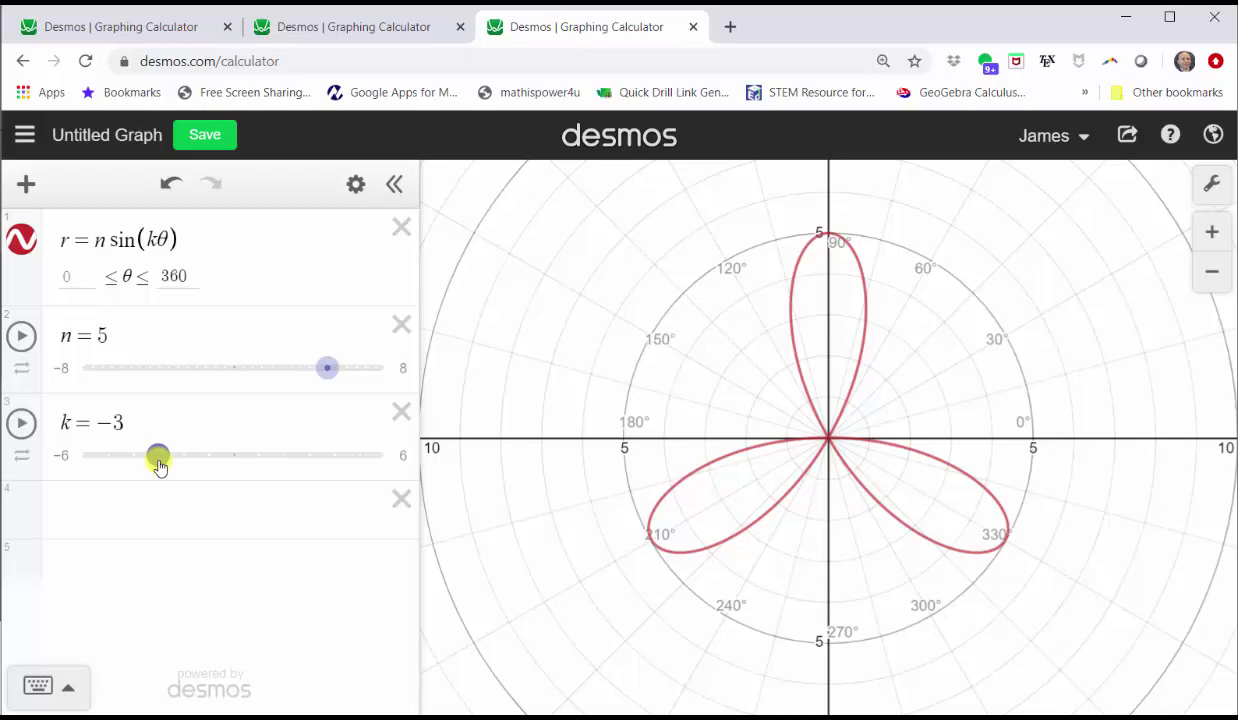
Drag k back to positive values, then down through −4 to −6
left_click_drag(158, 455, 309, 457)
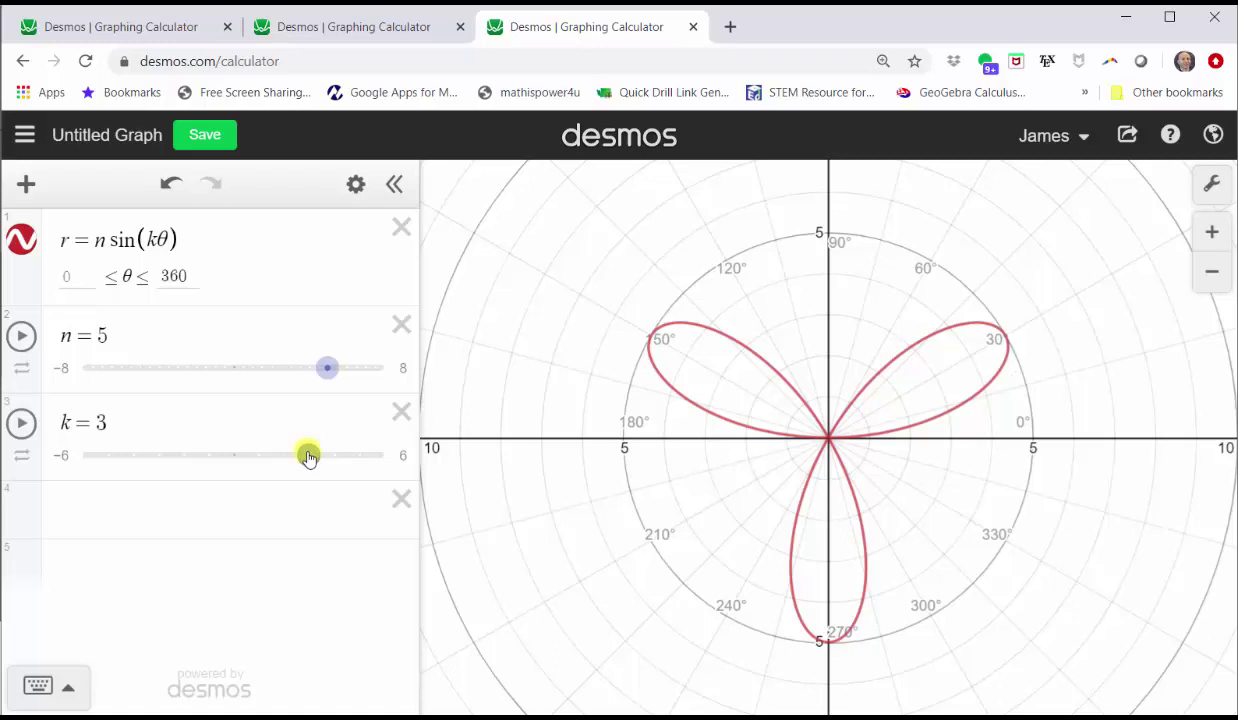
left_click_drag(308, 457, 135, 457)
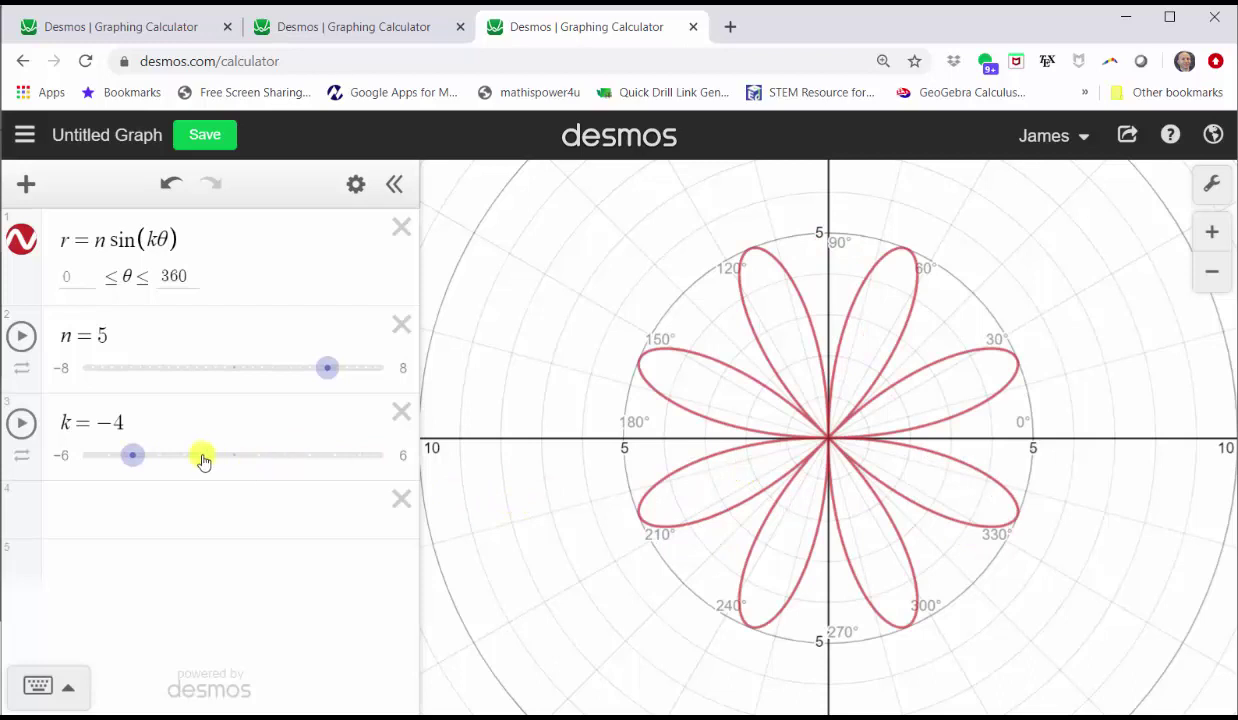
left_click_drag(127, 455, 95, 459)
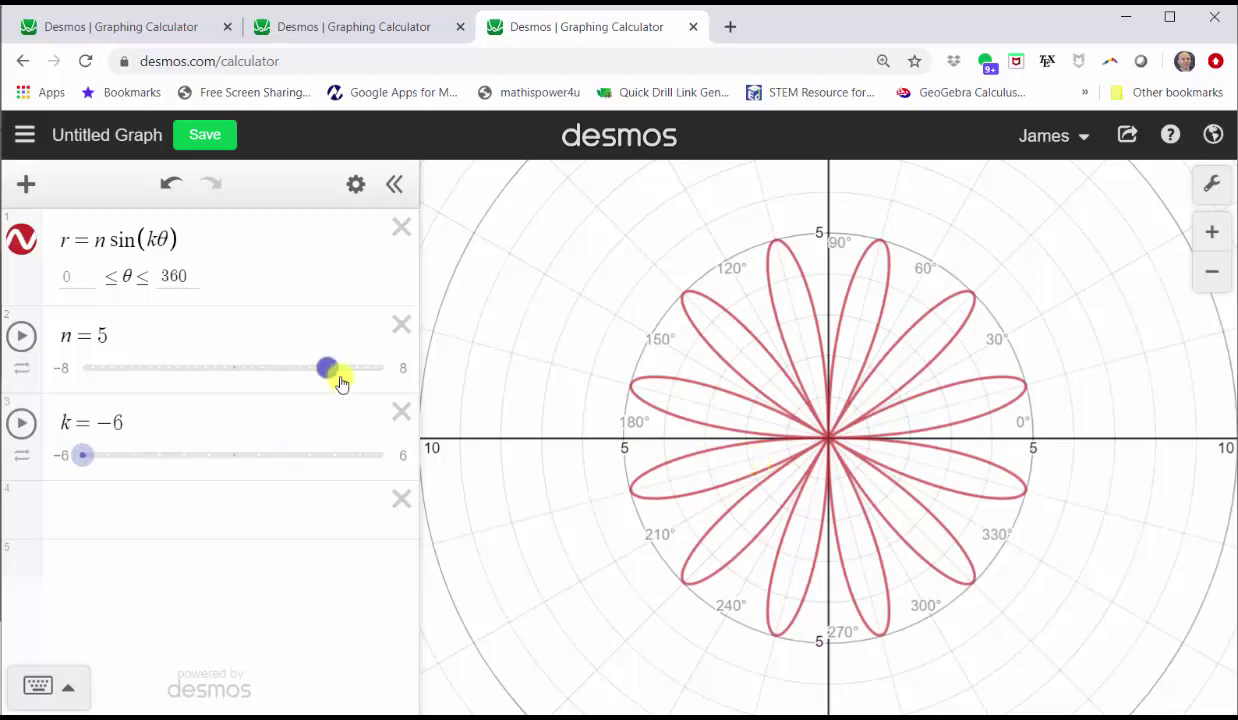
Take n down to −5 and back to 5, leaving k at 2 for a four-petal rose
left_click_drag(328, 369, 160, 348)
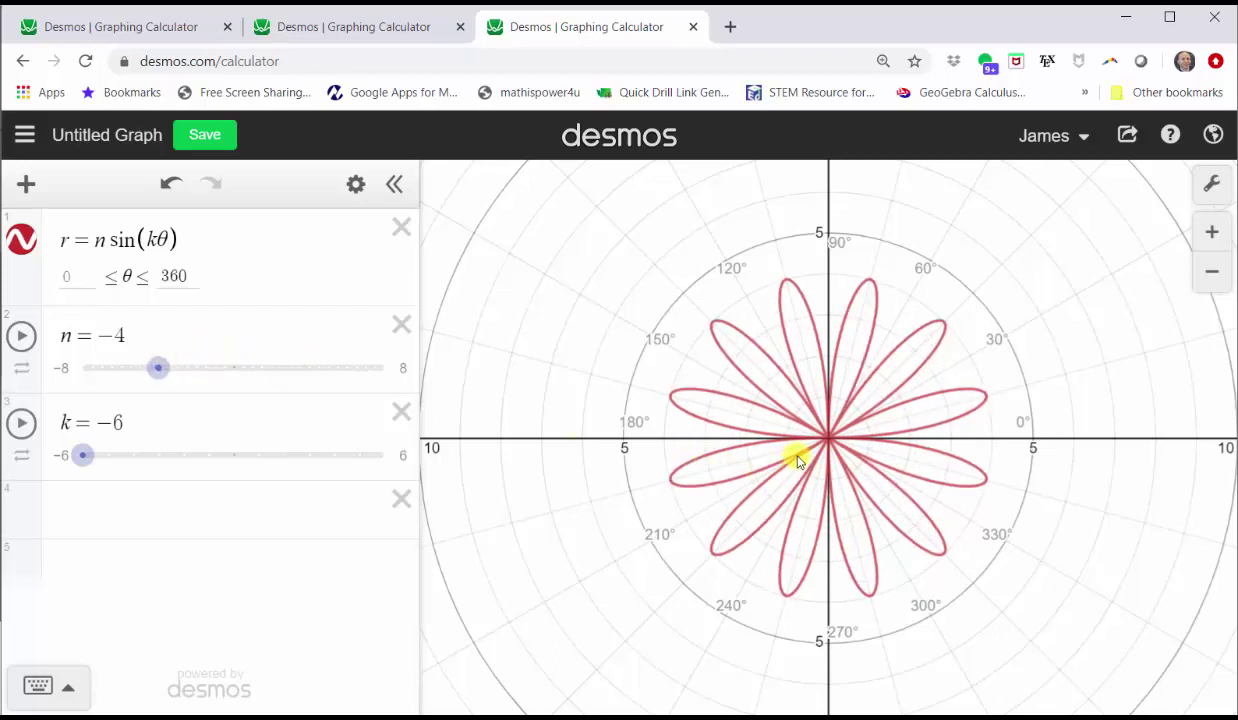
left_click_drag(160, 367, 139, 367)
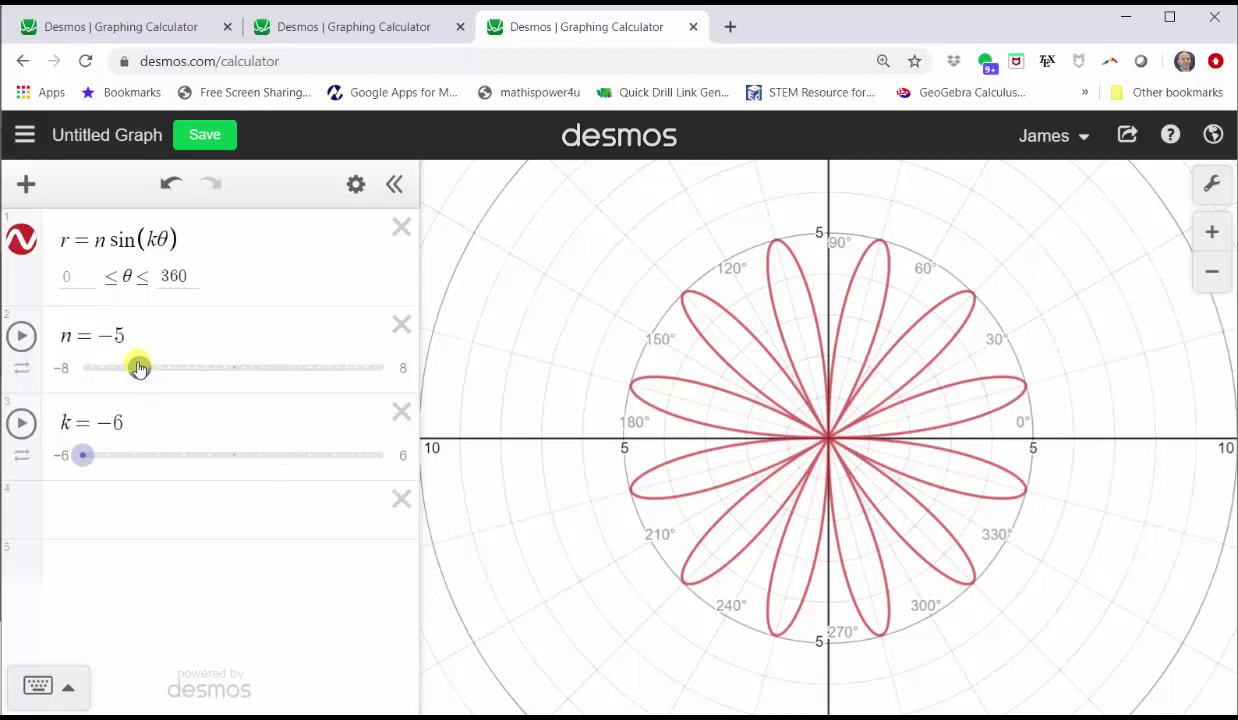
left_click_drag(139, 368, 326, 370)
left_click_drag(83, 455, 279, 452)
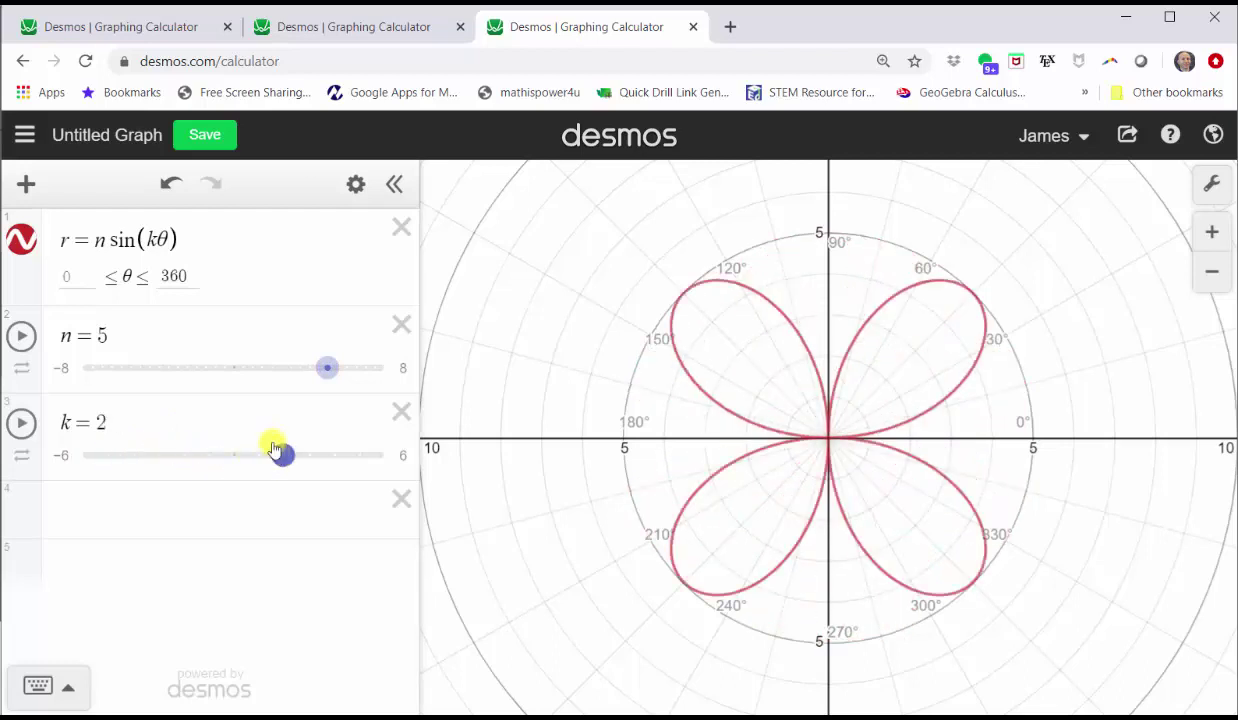
Replace sin with cos so the equation reads r = n cos(kθ), and hide the keypad
left_click(132, 239)
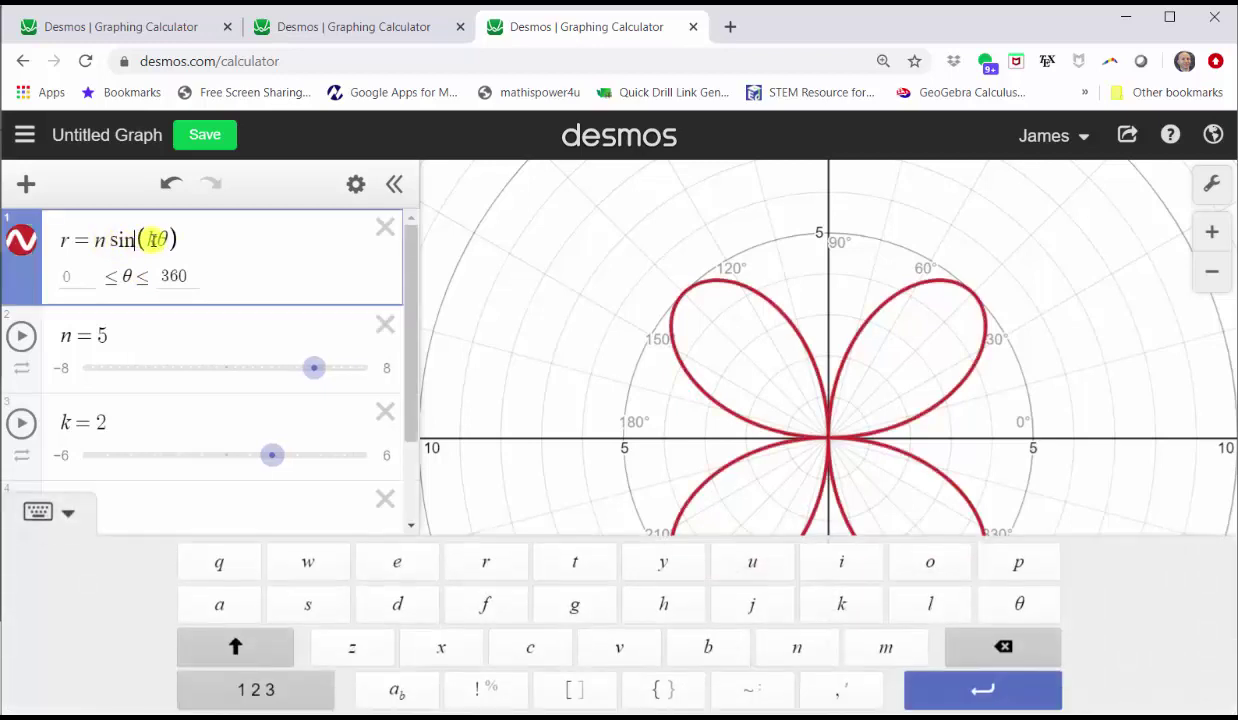
key("BackSpace")
key("BackSpace")
key("BackSpace")
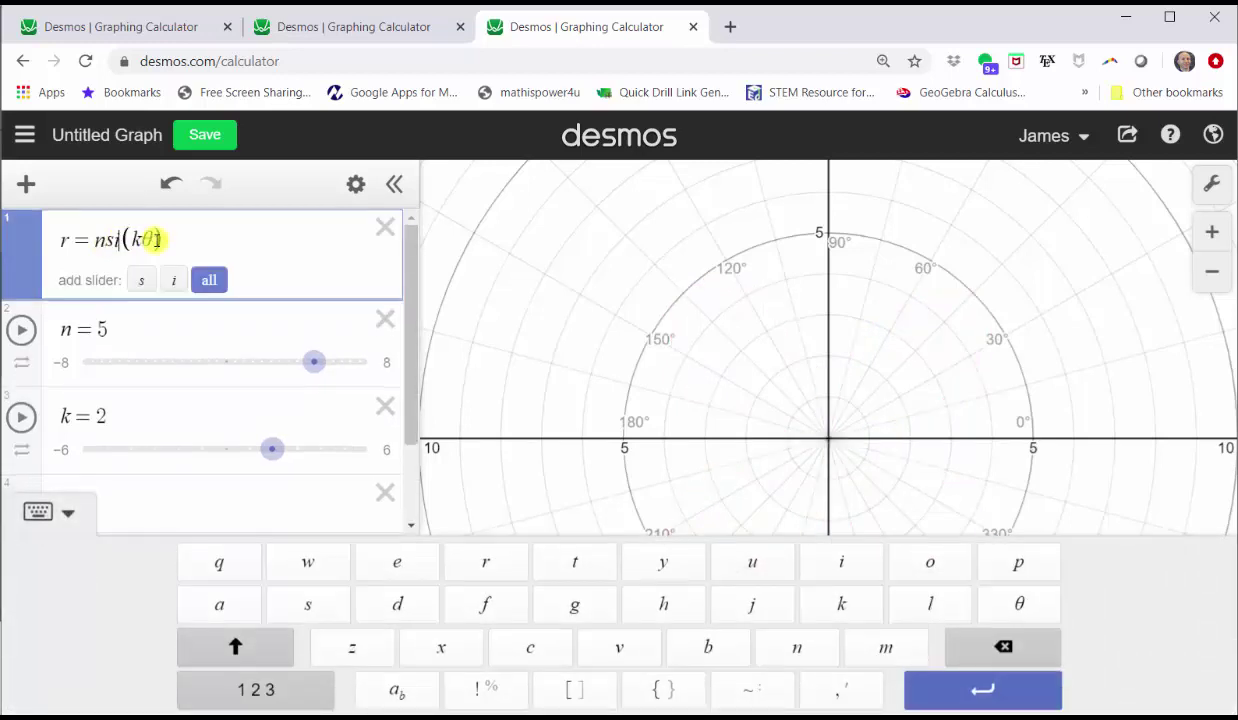
type("cos")
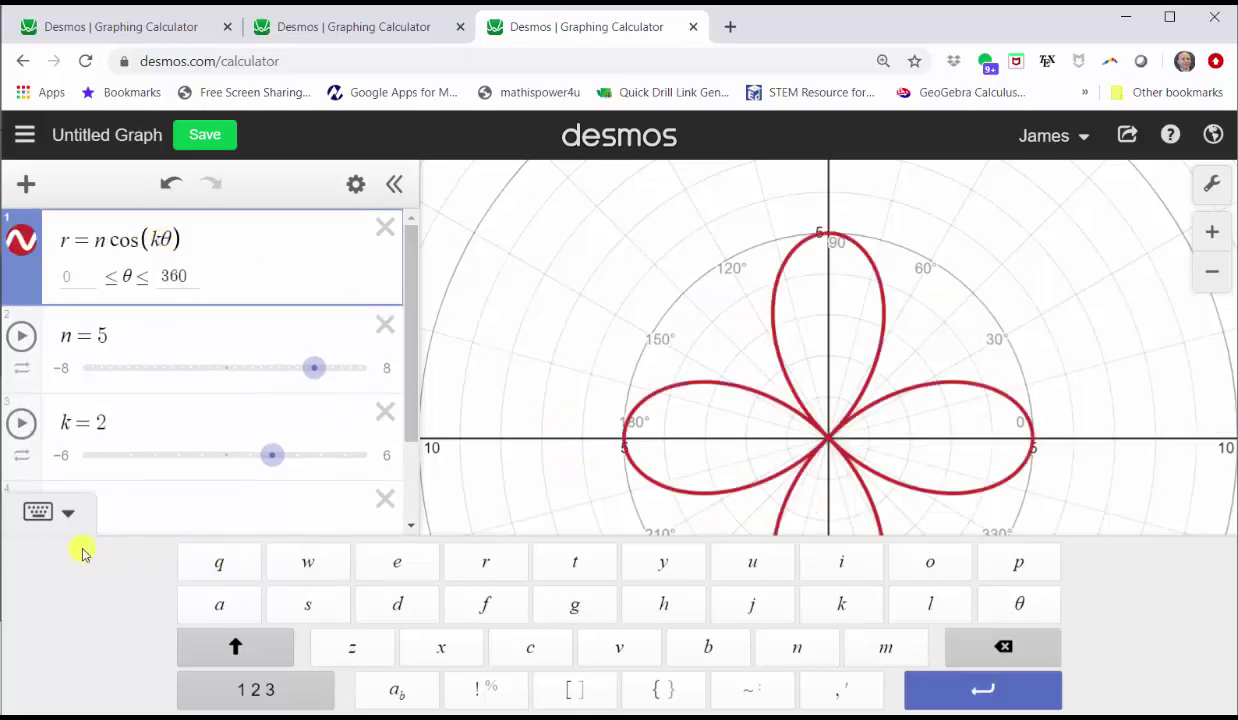
left_click(40, 516)
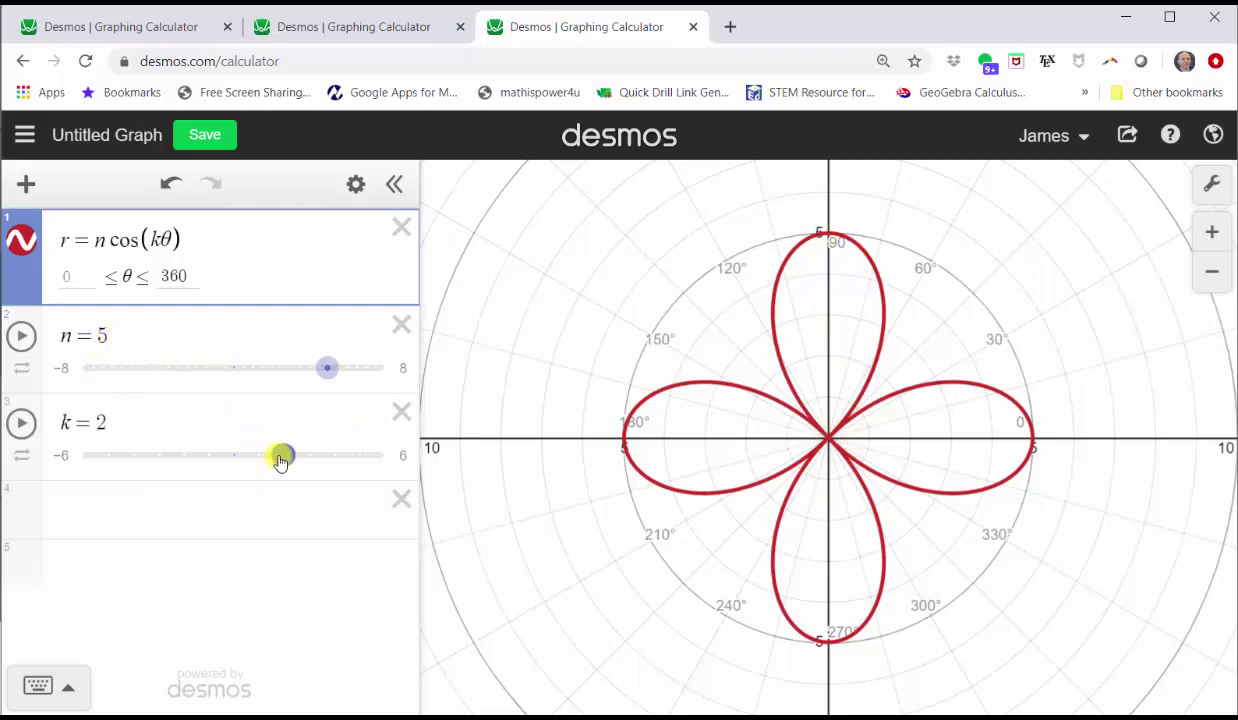
mouse_move(284, 458)
left_mouse_down()
mouse_move(358, 457)
mouse_move(80, 437)
mouse_move(130, 448)
mouse_move(169, 437)
mouse_move(276, 463)
left_mouse_up()
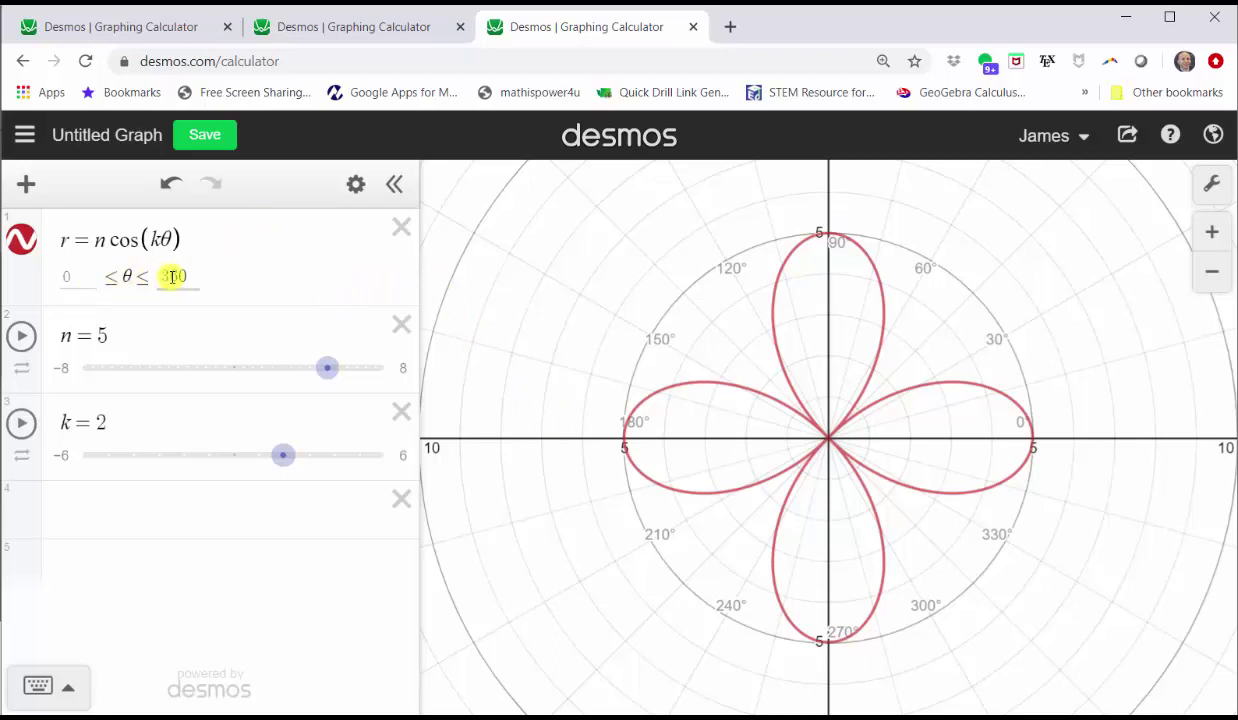
left_click(224, 237)
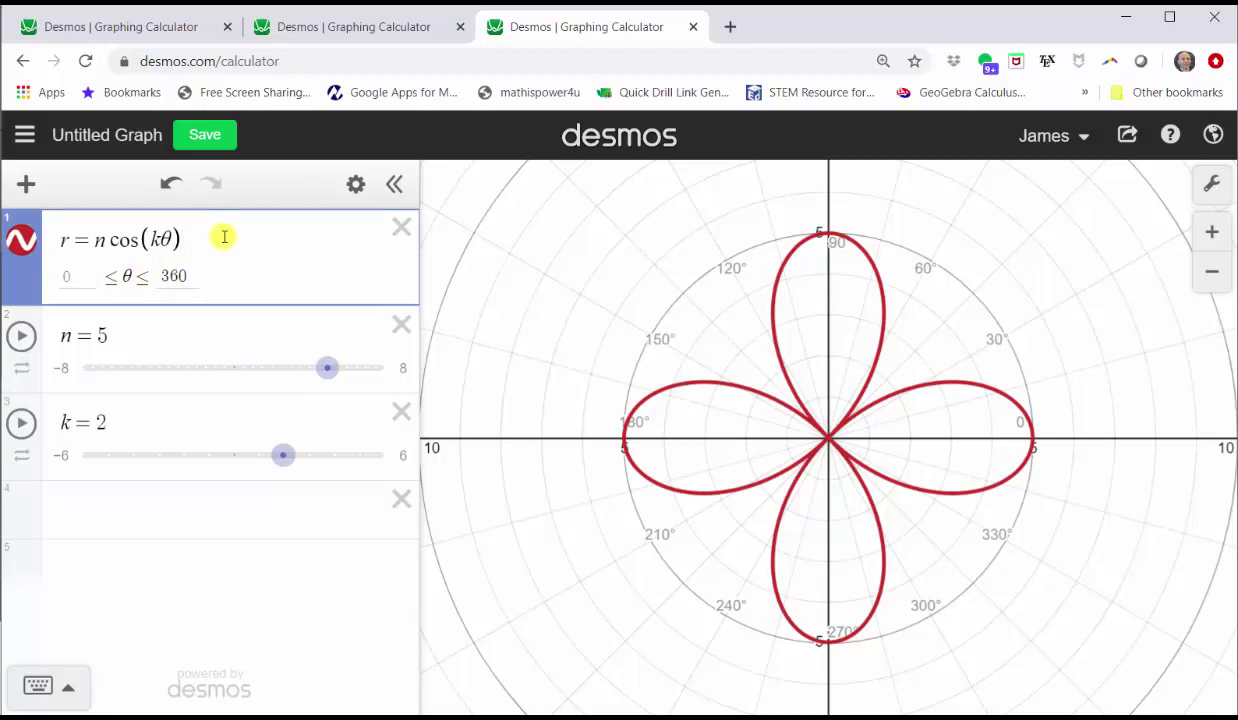
Restyle the rose as orange points instead of a solid red line
left_click(20, 241)
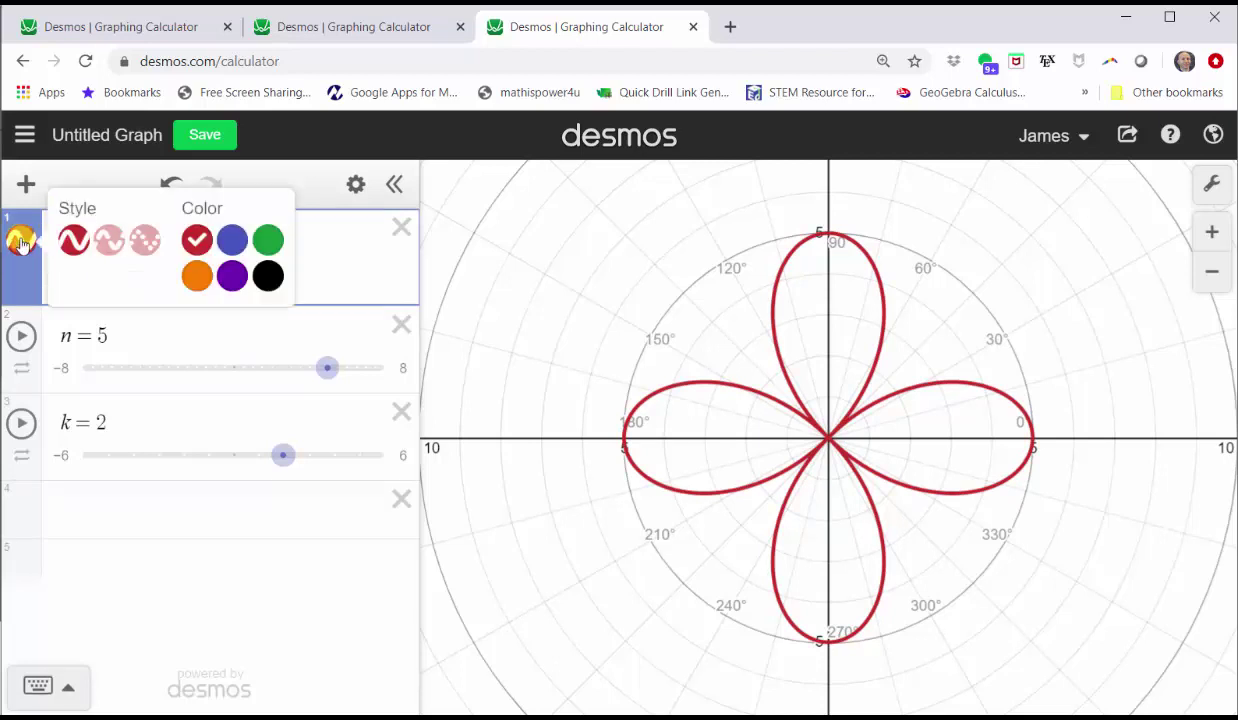
left_click(144, 241)
left_click(196, 276)
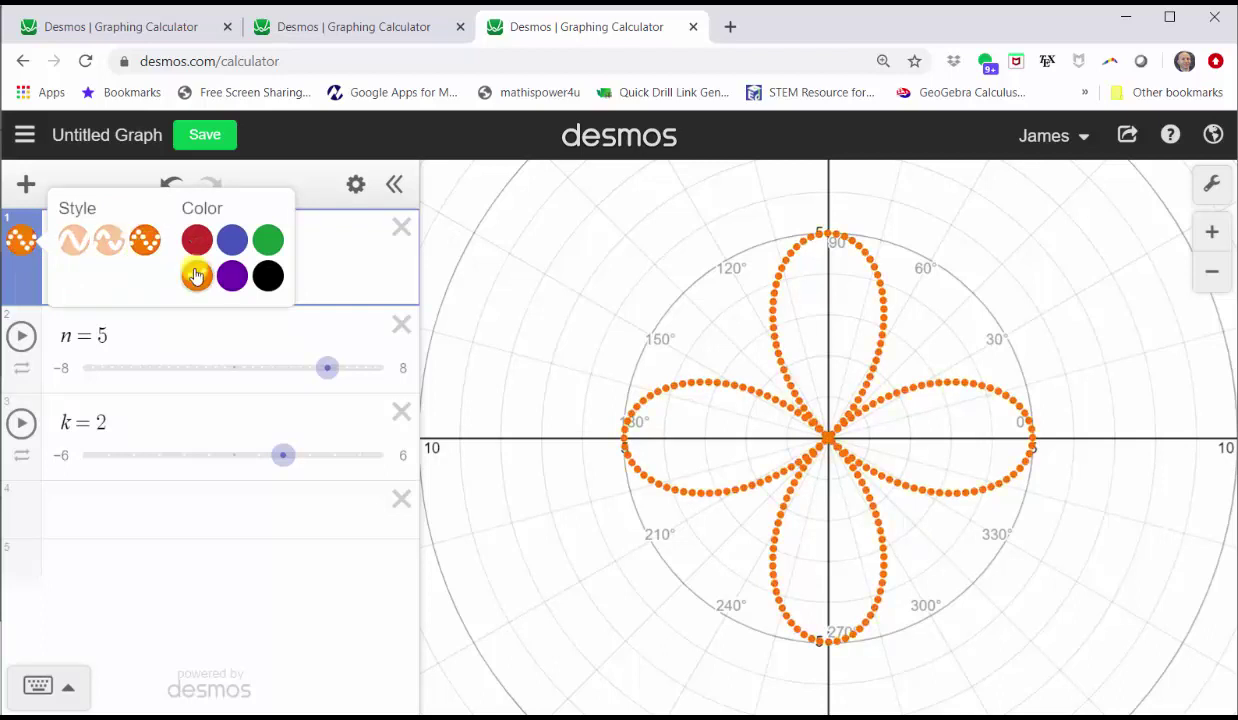
left_click(330, 252)
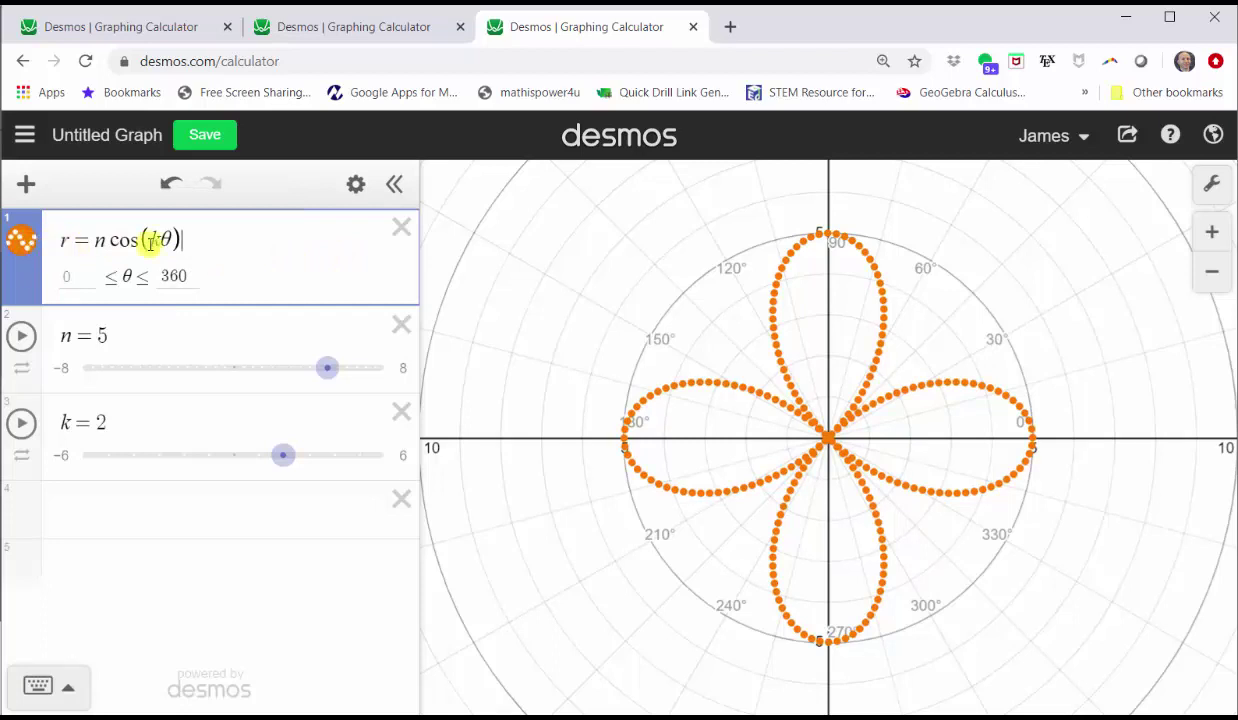
left_click(355, 183)
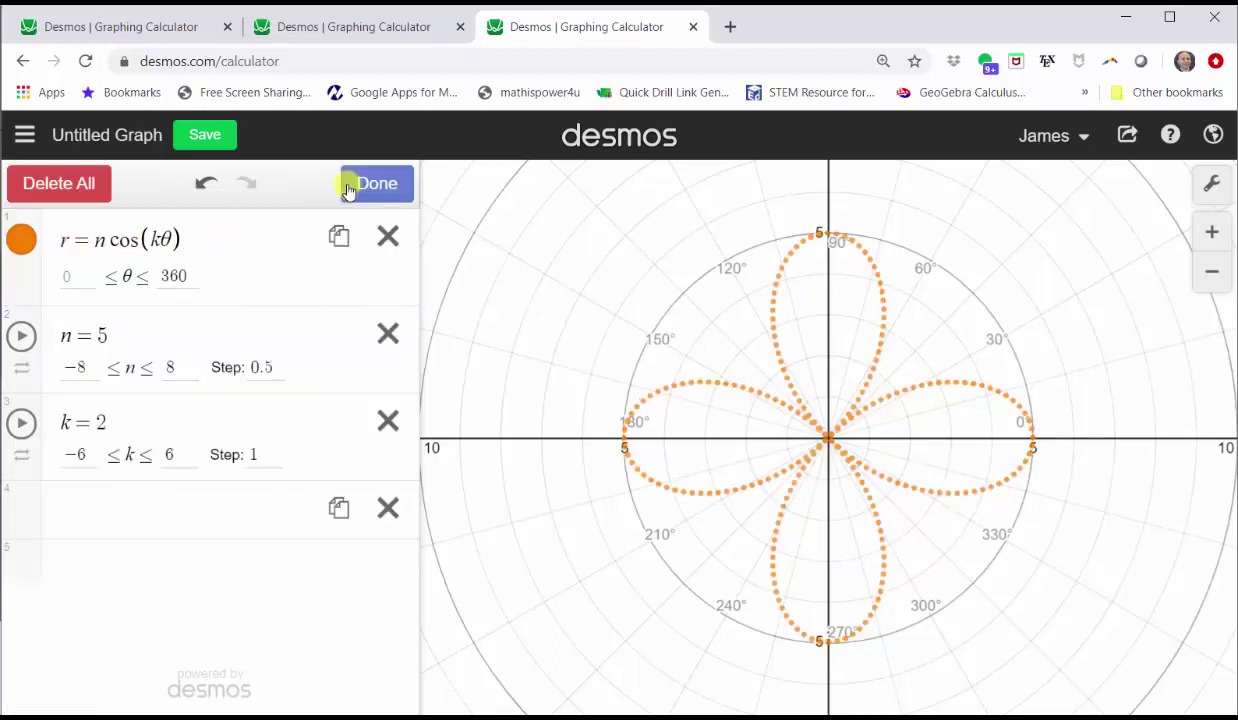
Duplicate r = n cos(kθ) into a second row and leave edit mode
left_click(339, 237)
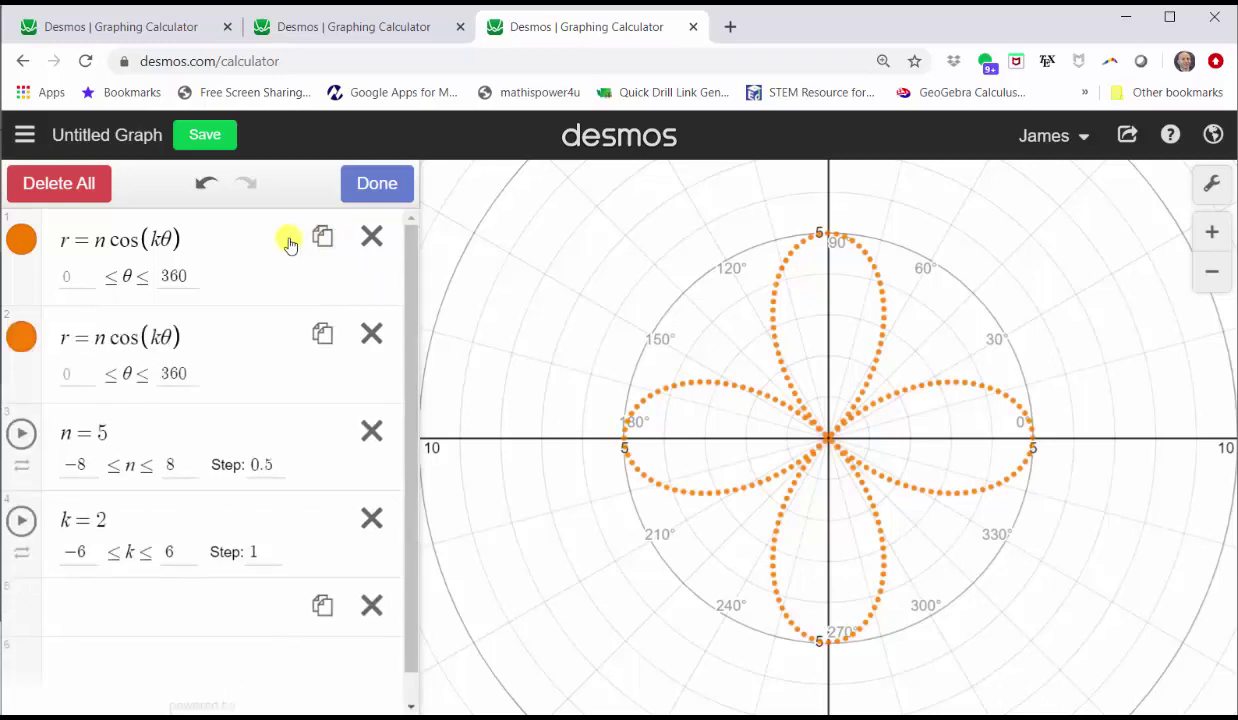
left_click(233, 327)
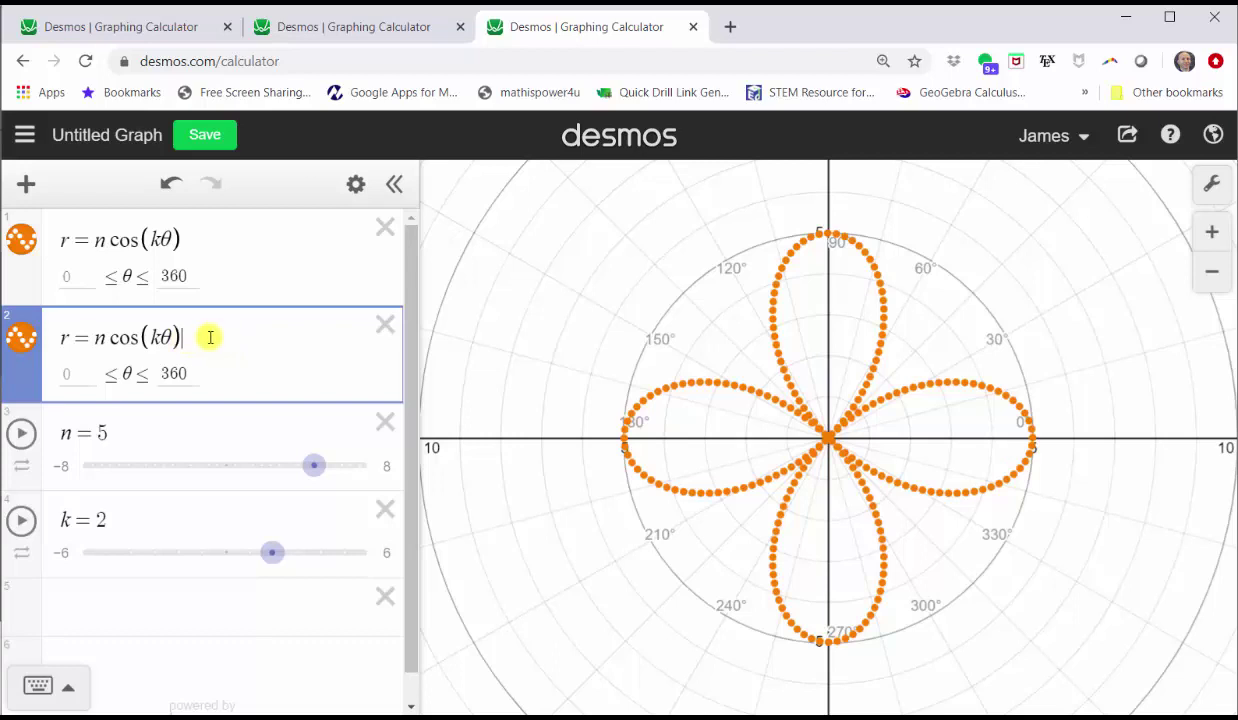
Restyle the row 2 rose copy as a solid purple line
left_click(19, 340)
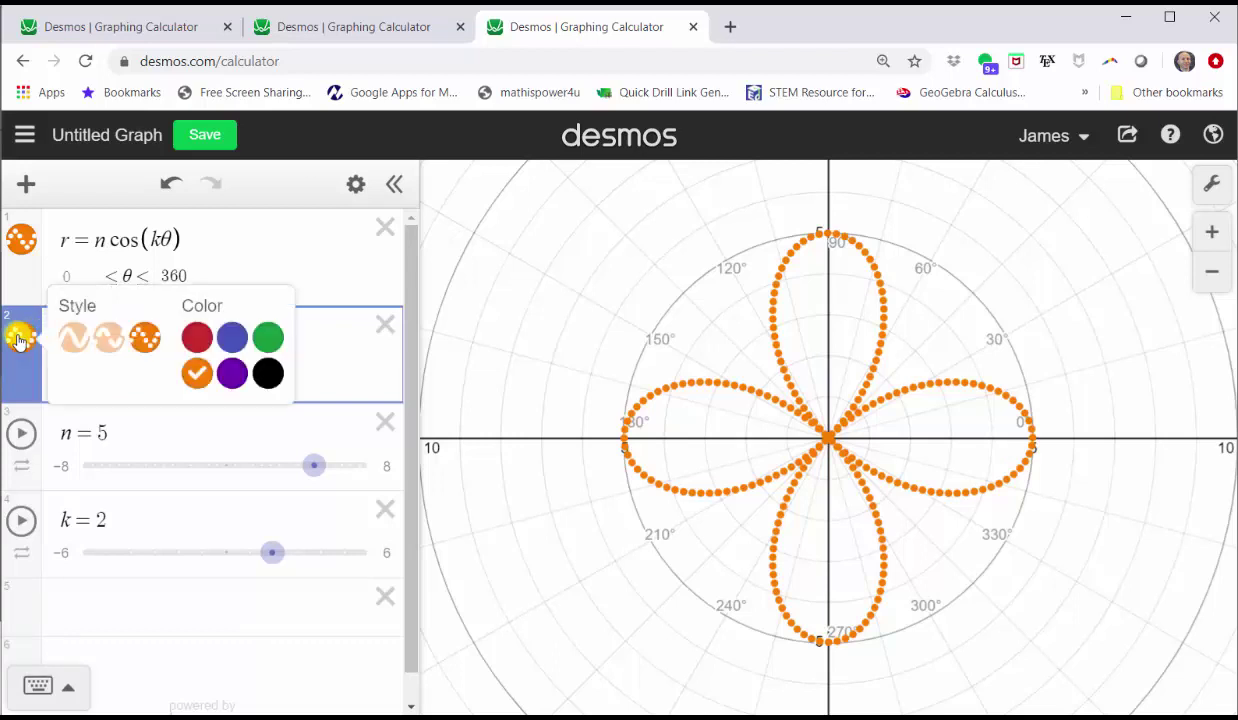
left_click(73, 339)
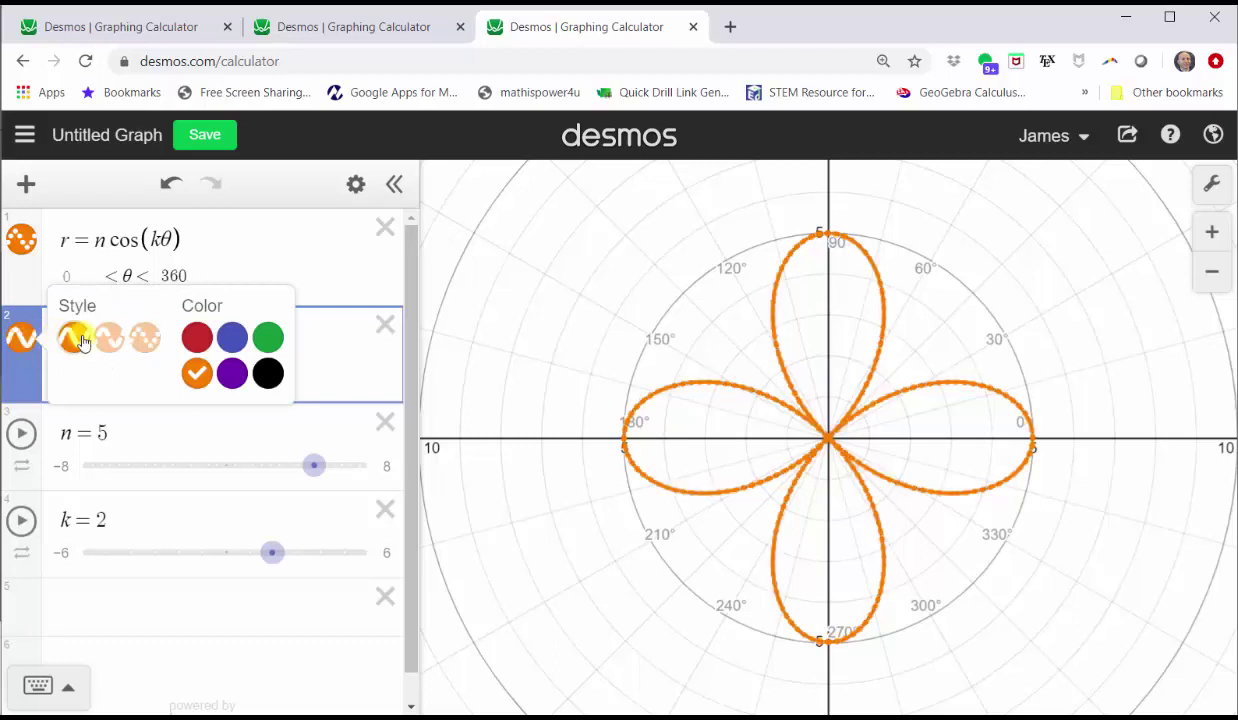
left_click(232, 375)
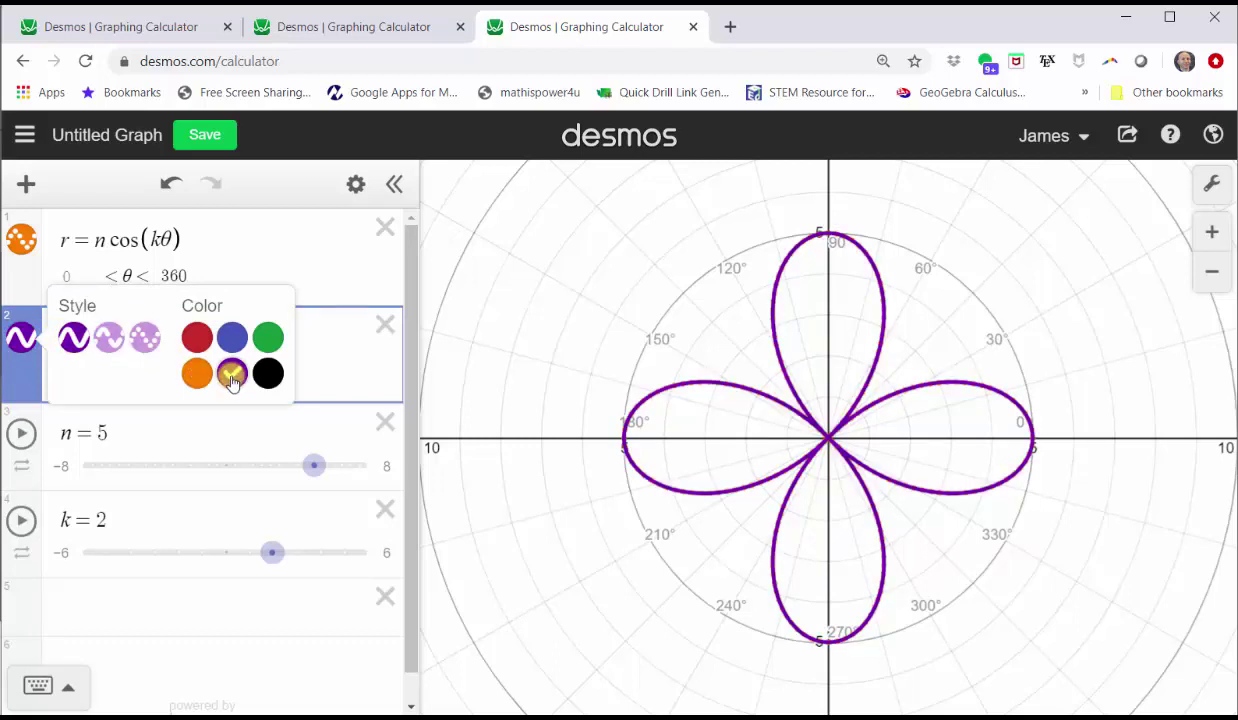
left_click(252, 345)
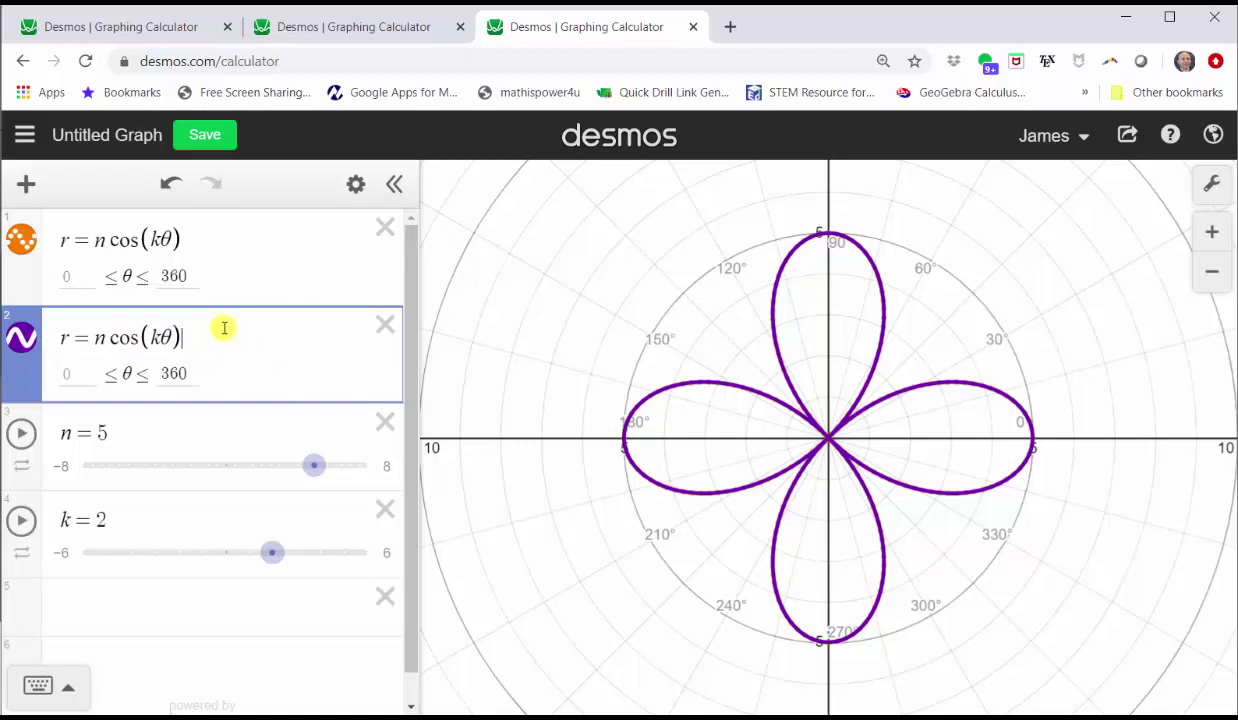
Append the domain {0 ≤ θ ≤ a} to expression 2 using the keypad, then add slider a
left_click(38, 685)
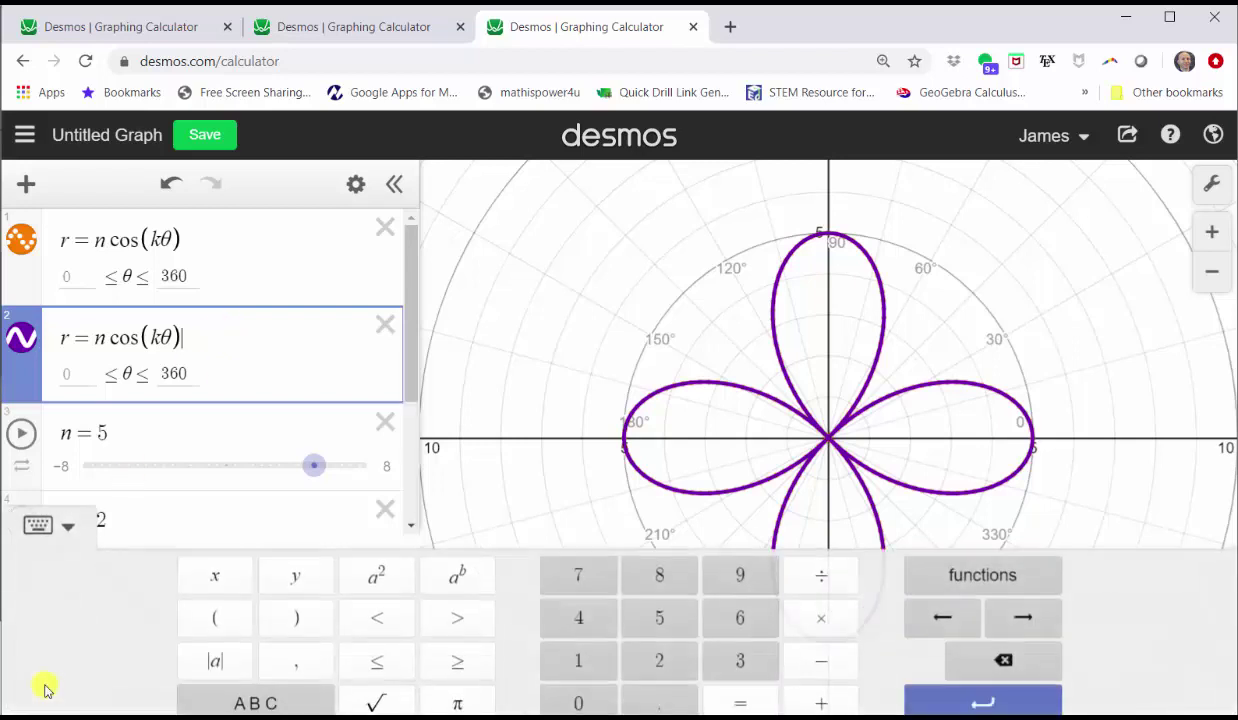
left_click(258, 692)
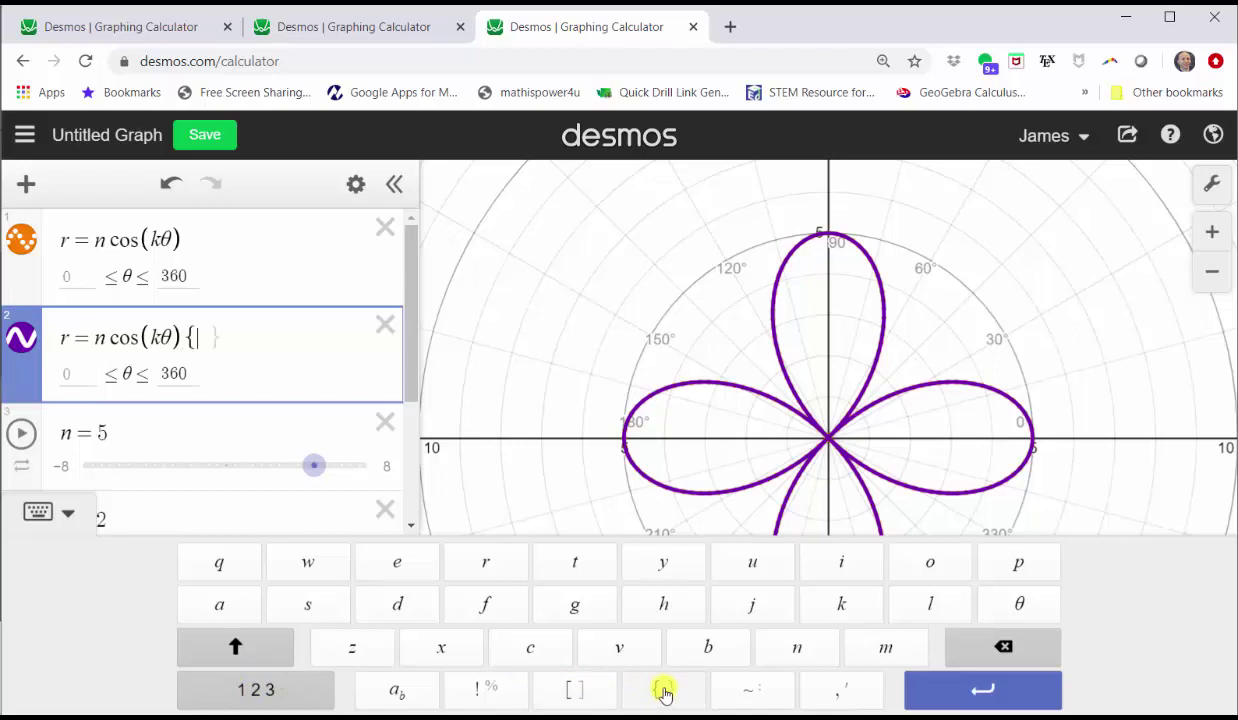
left_click(260, 689)
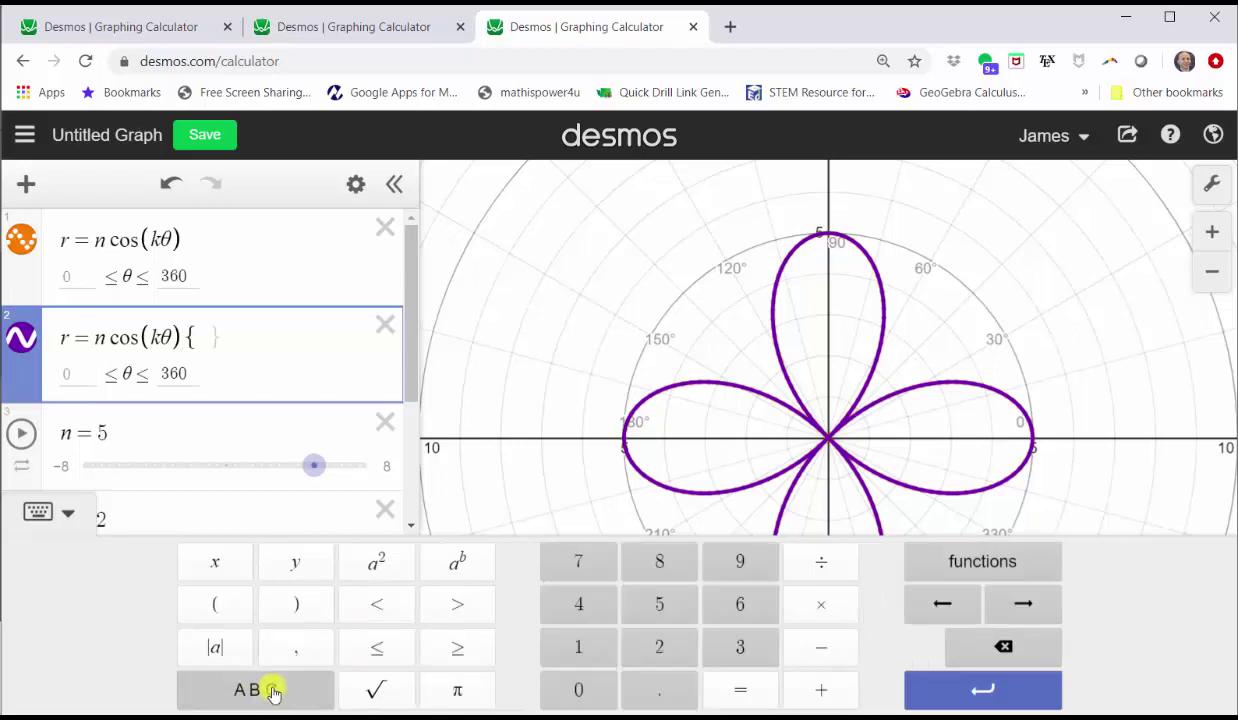
left_click(574, 690)
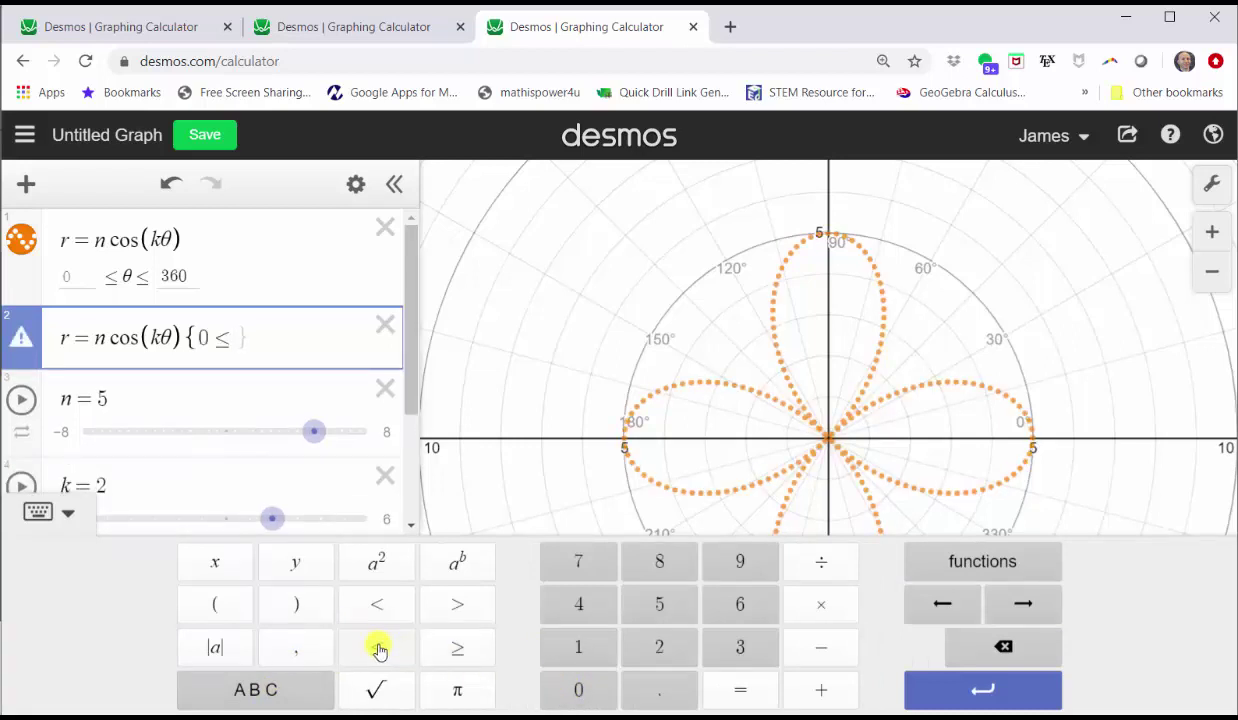
left_click(280, 688)
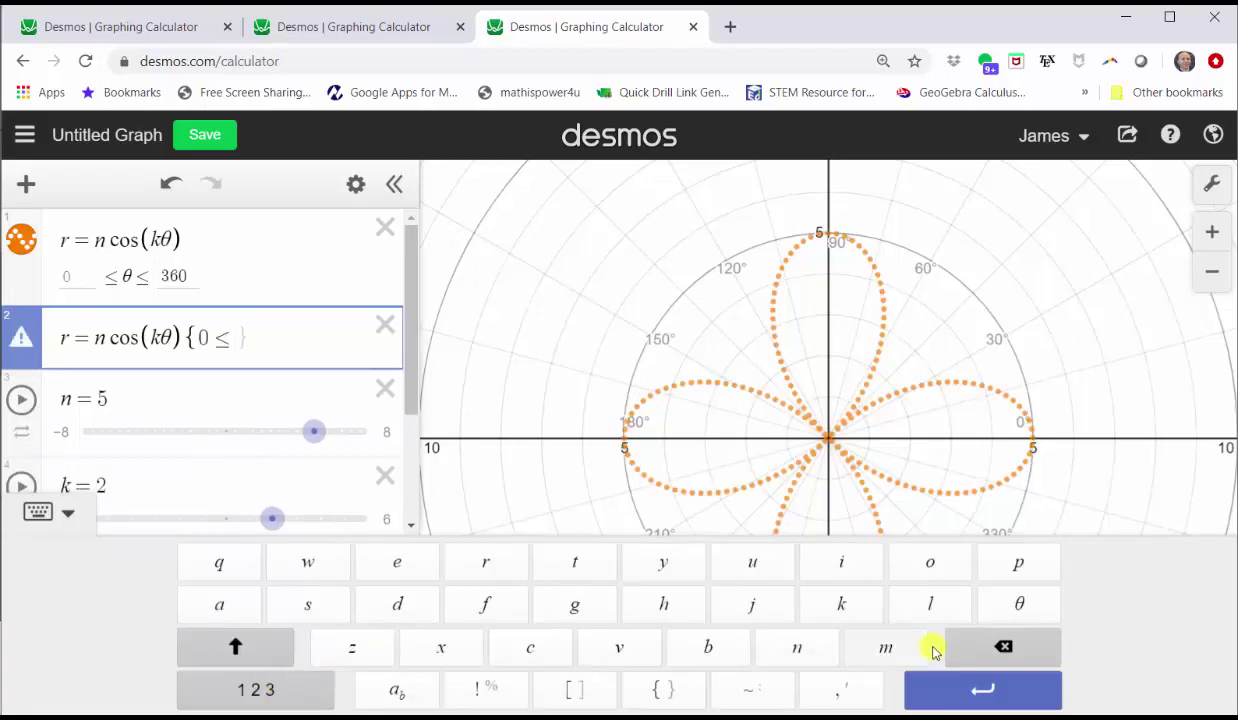
left_click(1010, 605)
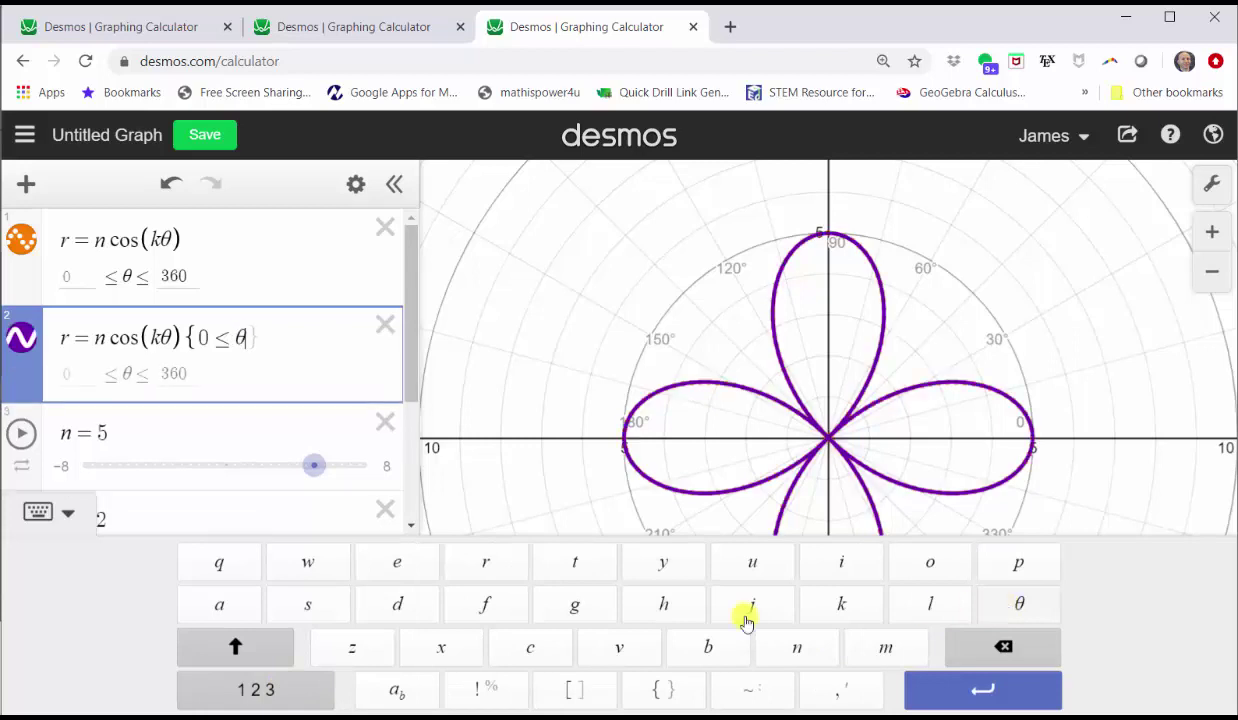
left_click(258, 686)
left_click(377, 647)
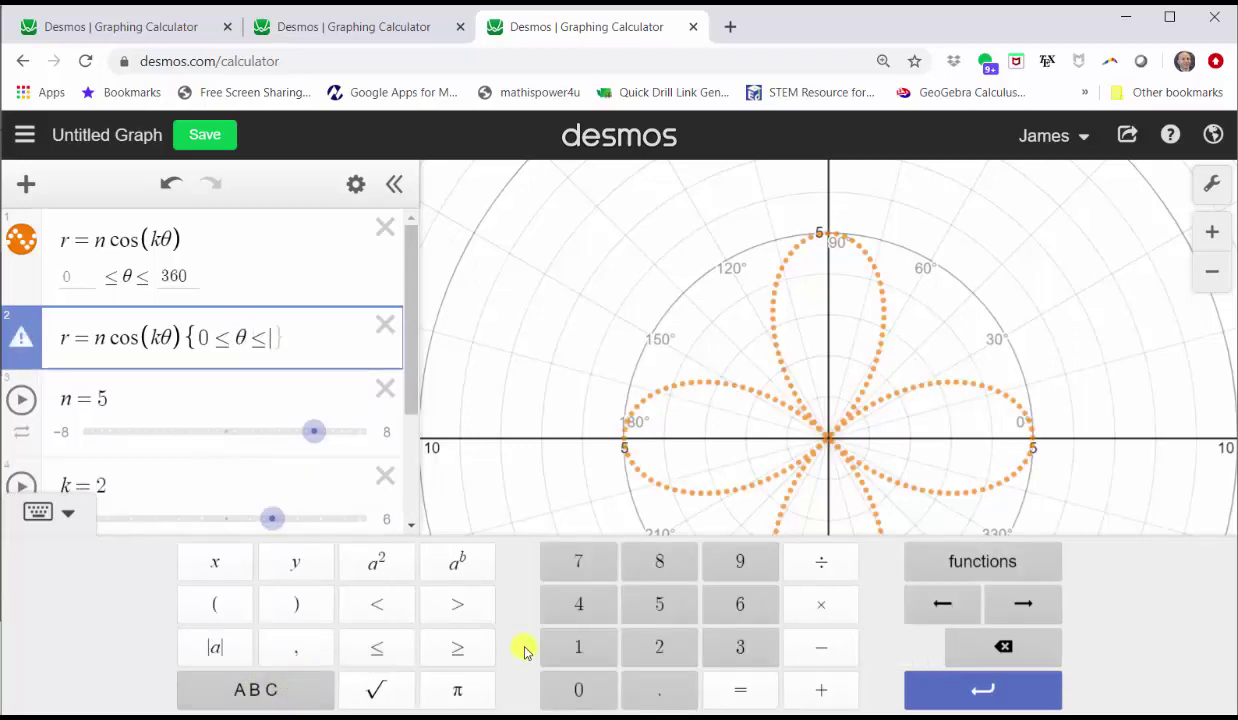
left_click(260, 686)
left_click(220, 606)
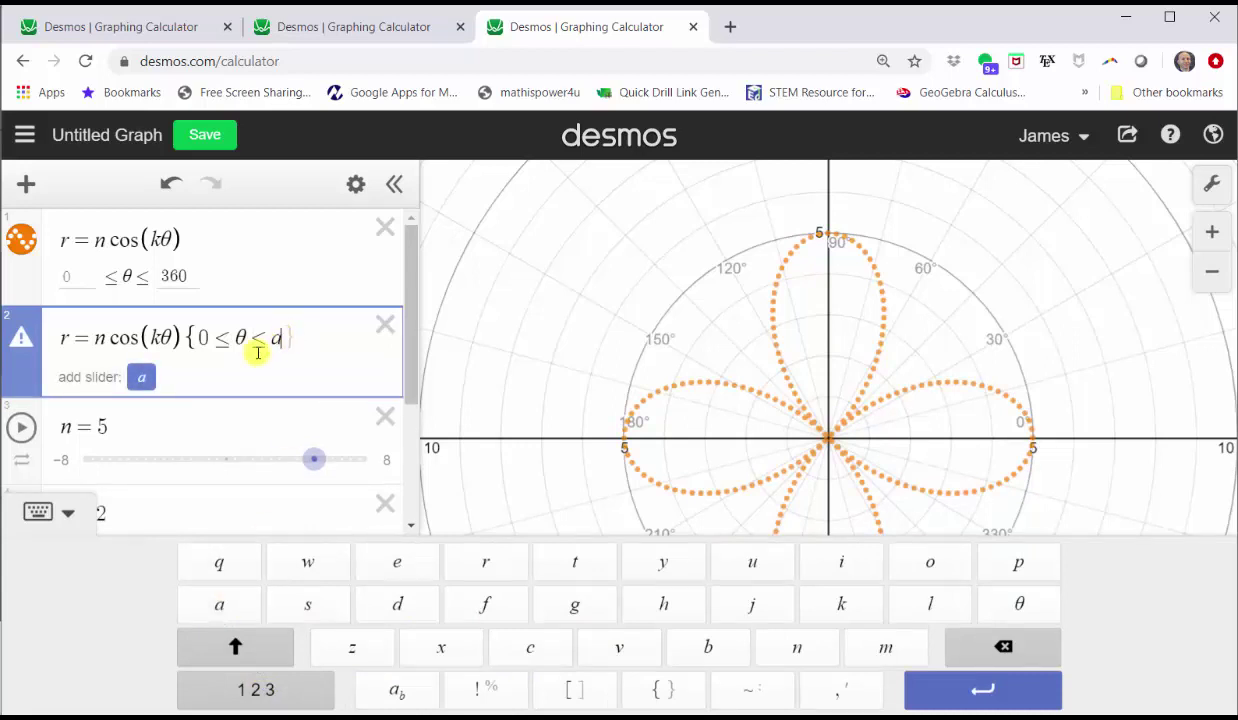
left_click(140, 379)
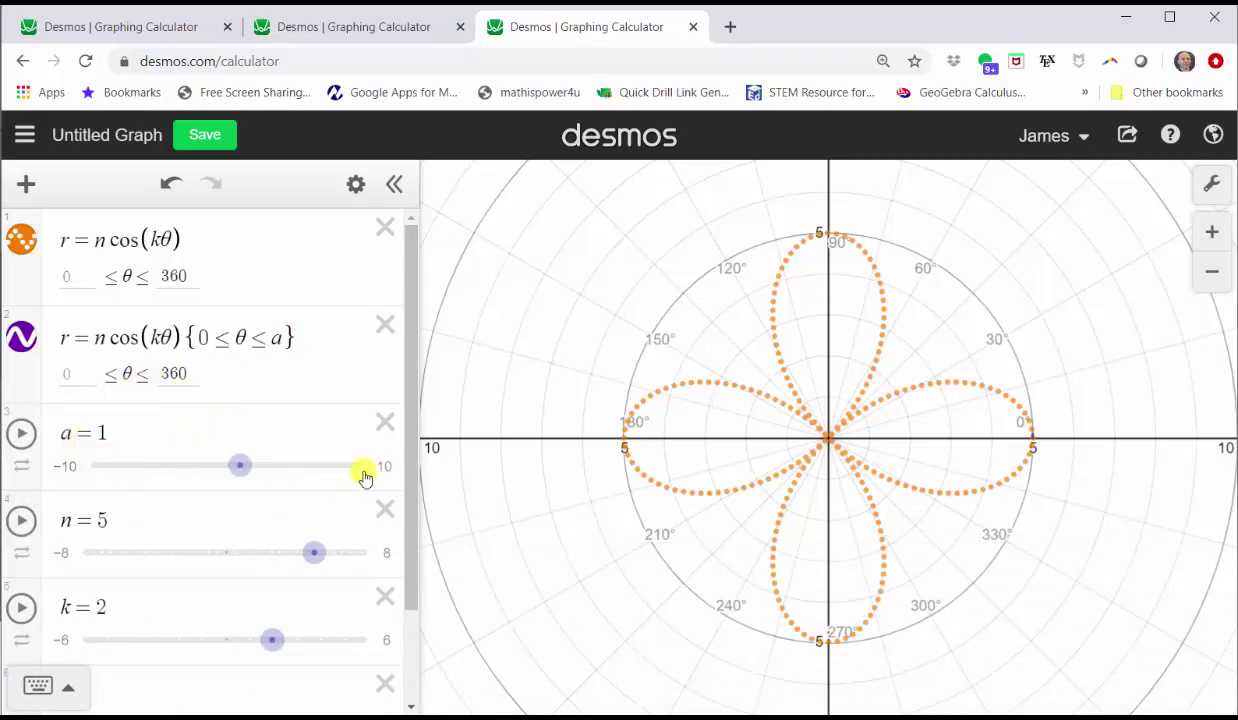
Give slider a a minimum of 0, maximum of 360 and step of 5
left_click(70, 466)
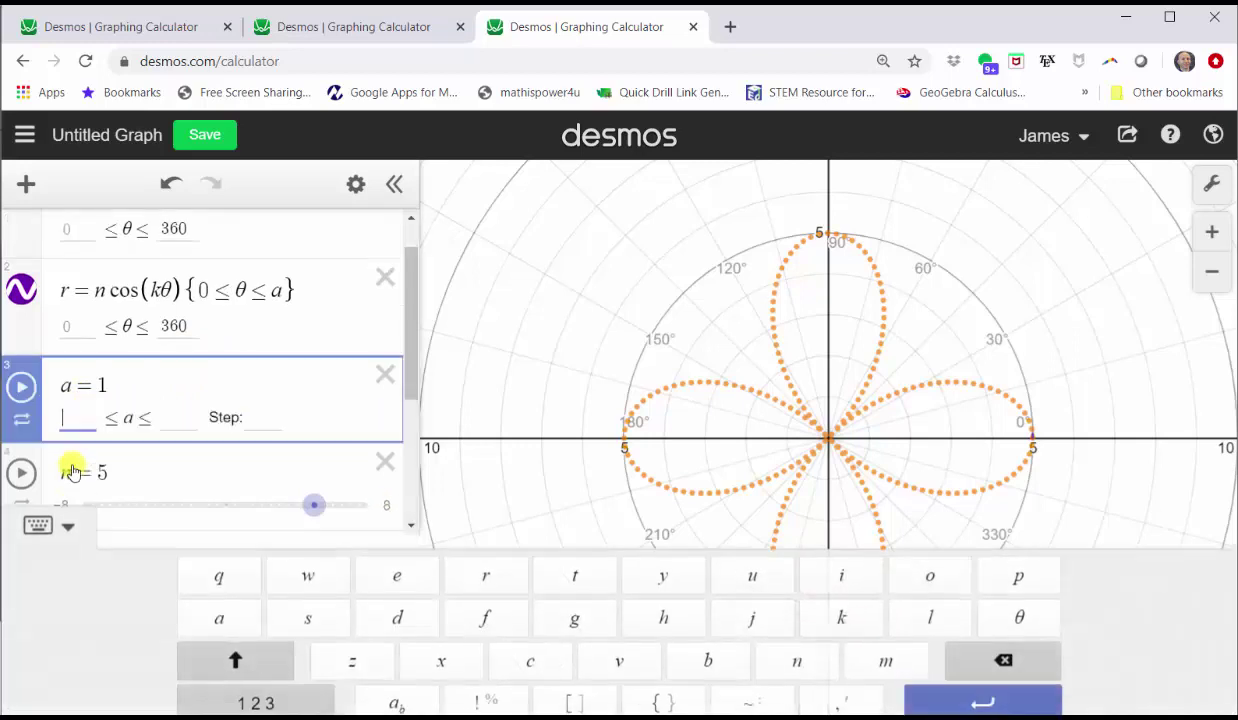
key("Tab")
type("360")
key("Tab")
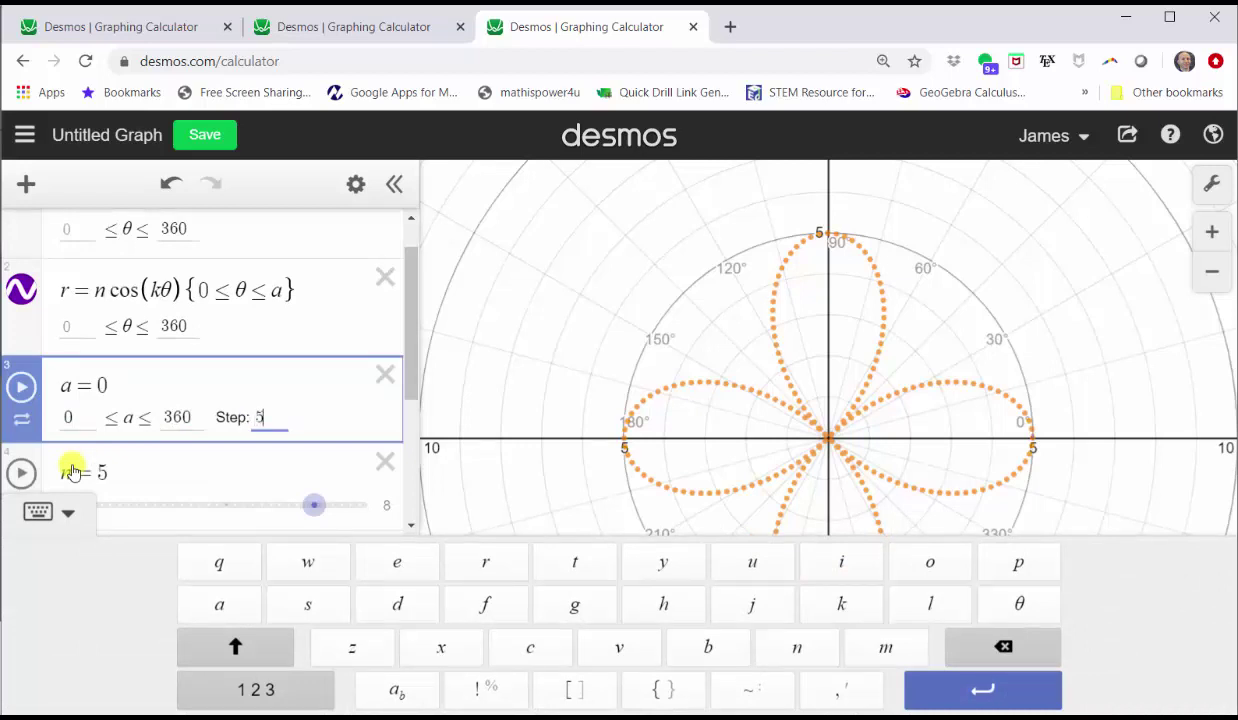
left_click(318, 300)
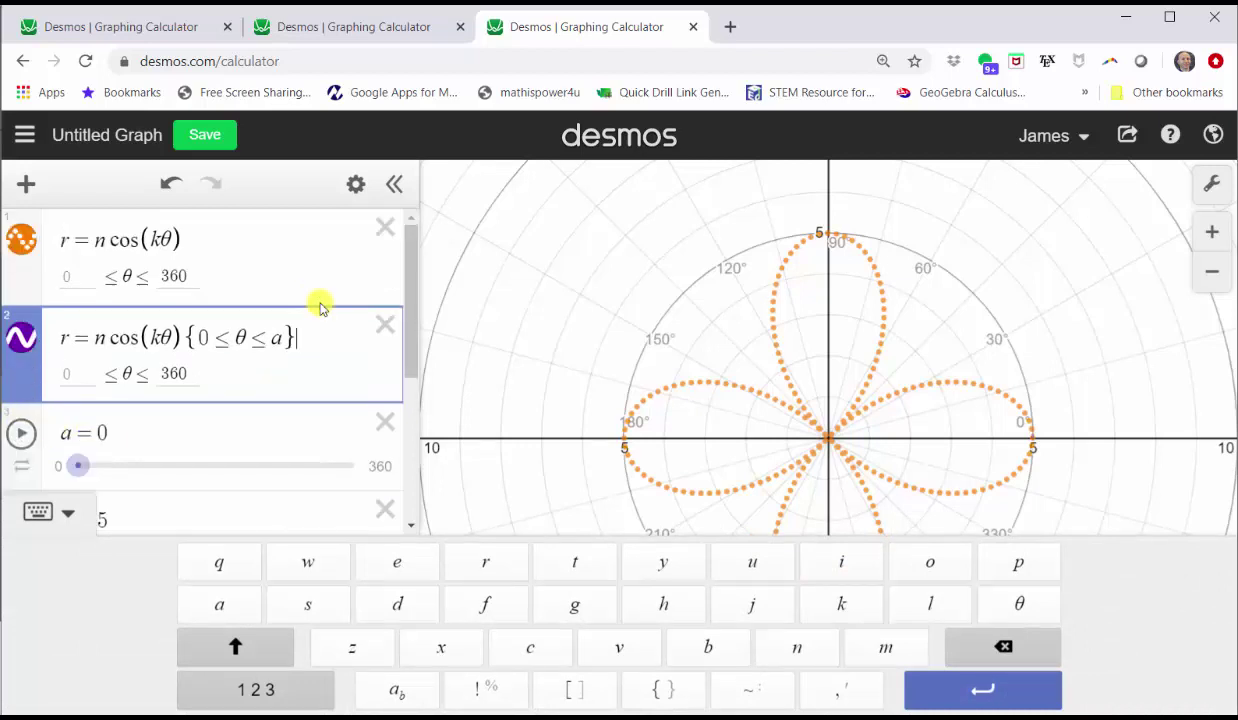
left_click(40, 511)
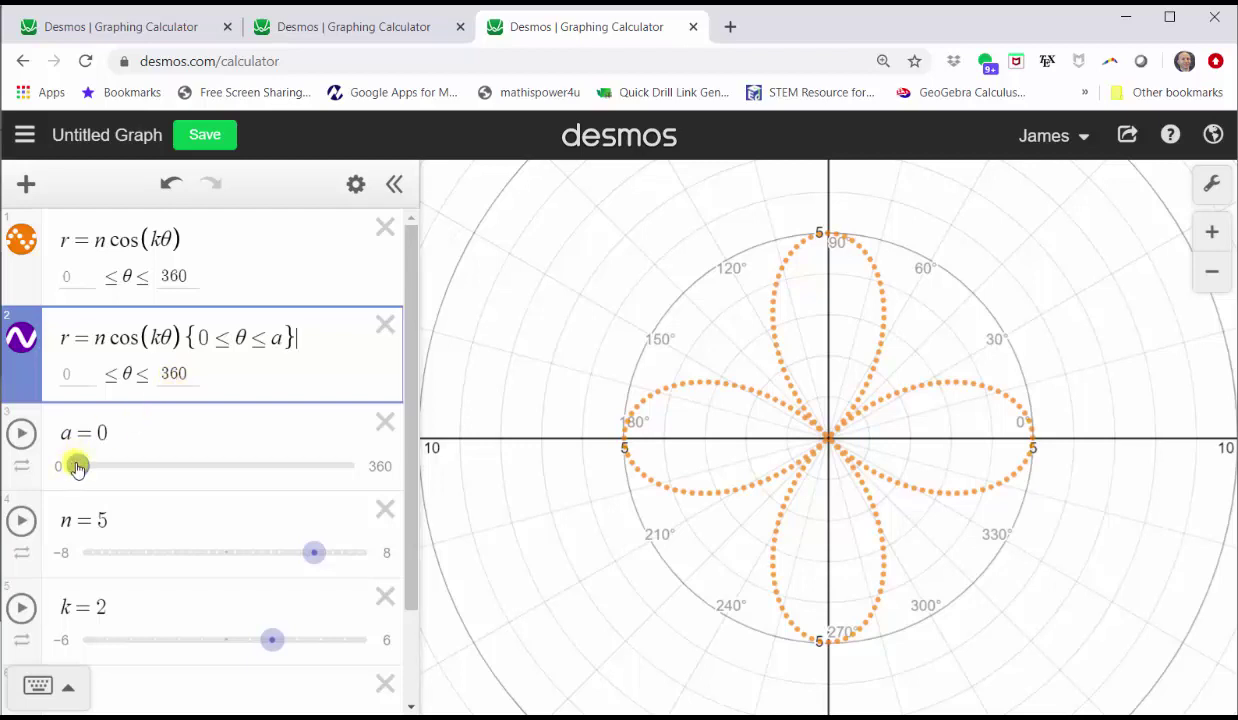
Drag slider a up from 0 so the purple arc traces part of the rose
left_click_drag(79, 467, 112, 467)
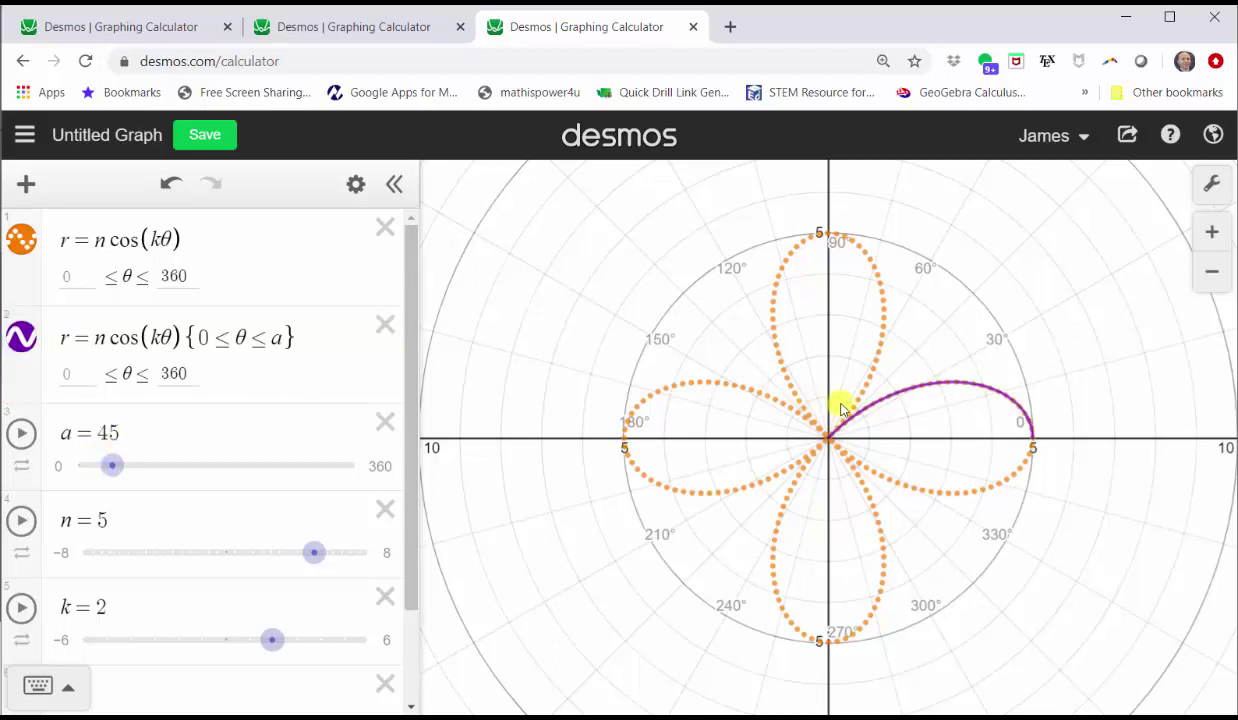